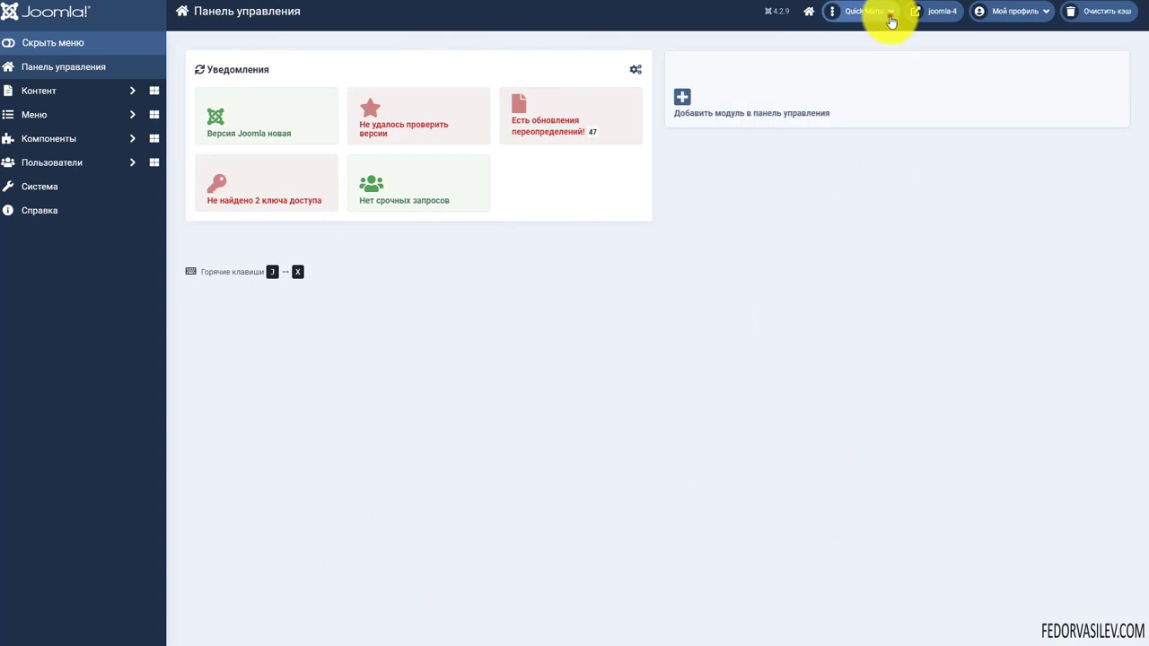
Look through the content management and admin task shortcuts in the Quick Menu.
click(882, 13)
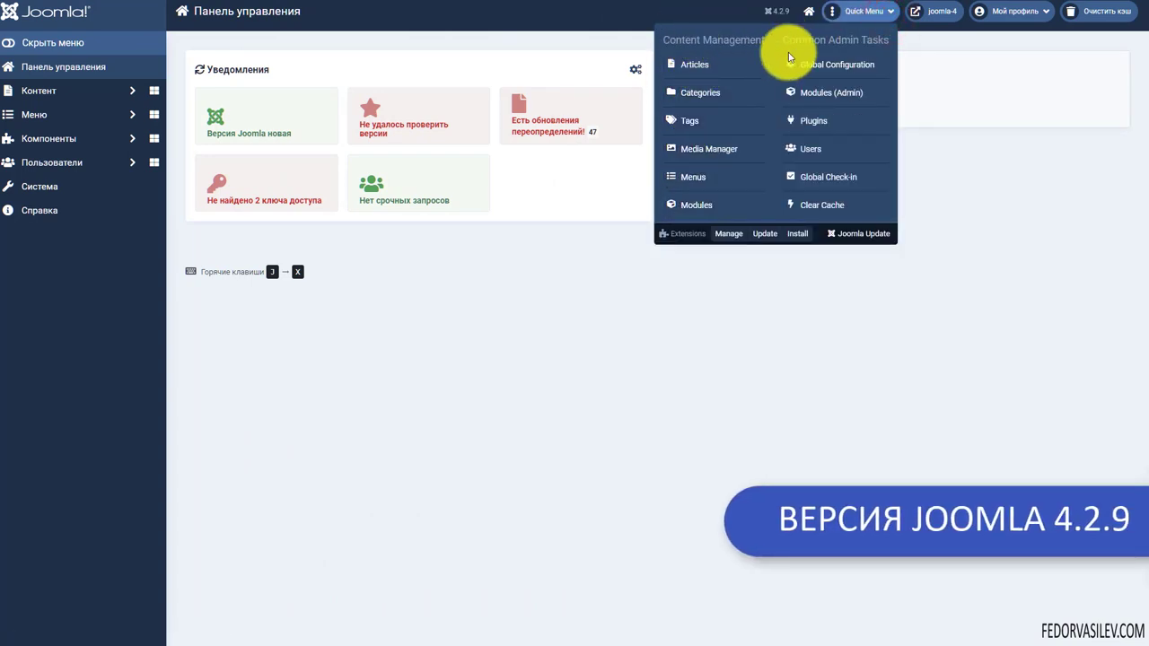
click(757, 363)
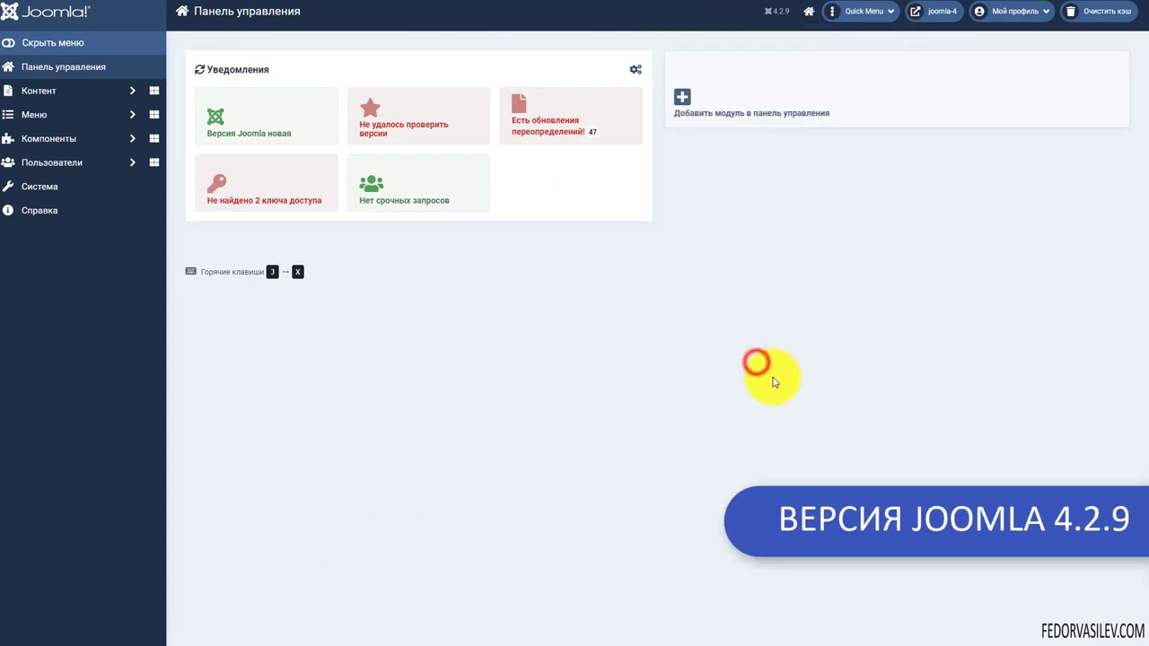
click(884, 13)
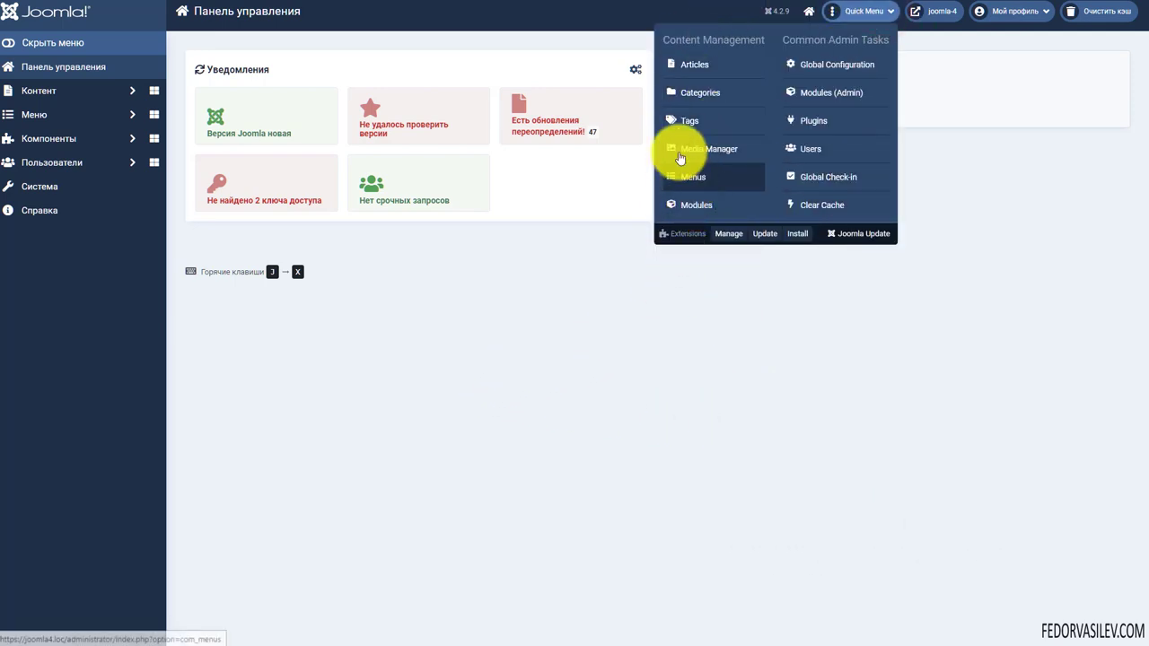
click(519, 397)
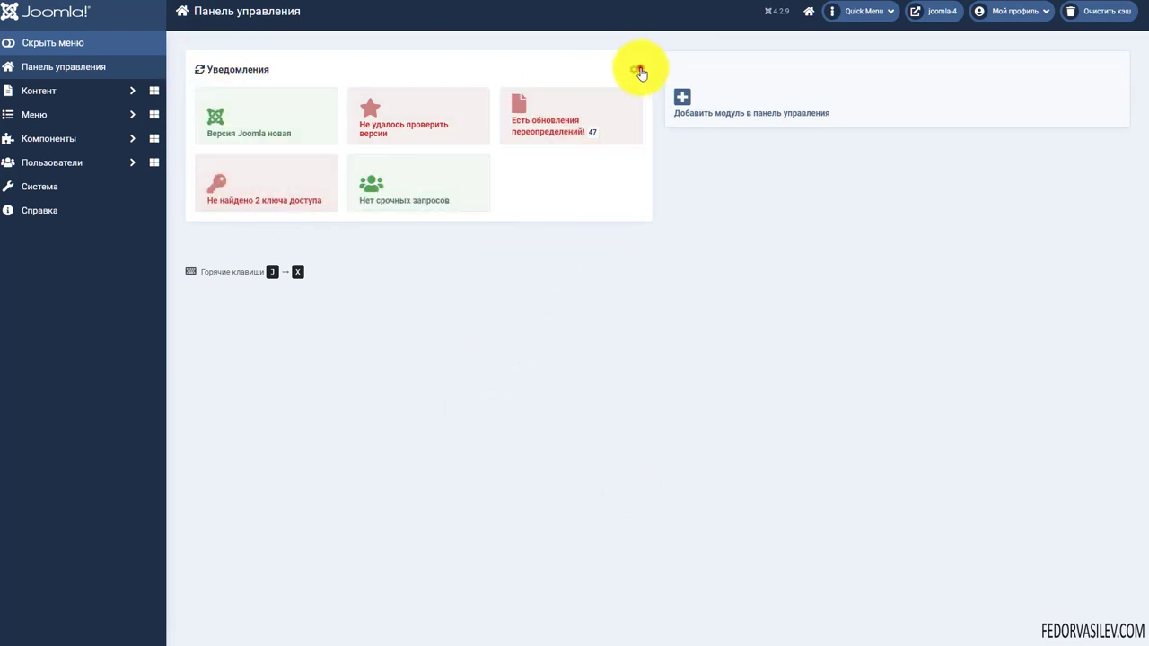
Unpublish the Уведомления module from the dashboard and view the Quick Menu's shortcuts again.
click(593, 116)
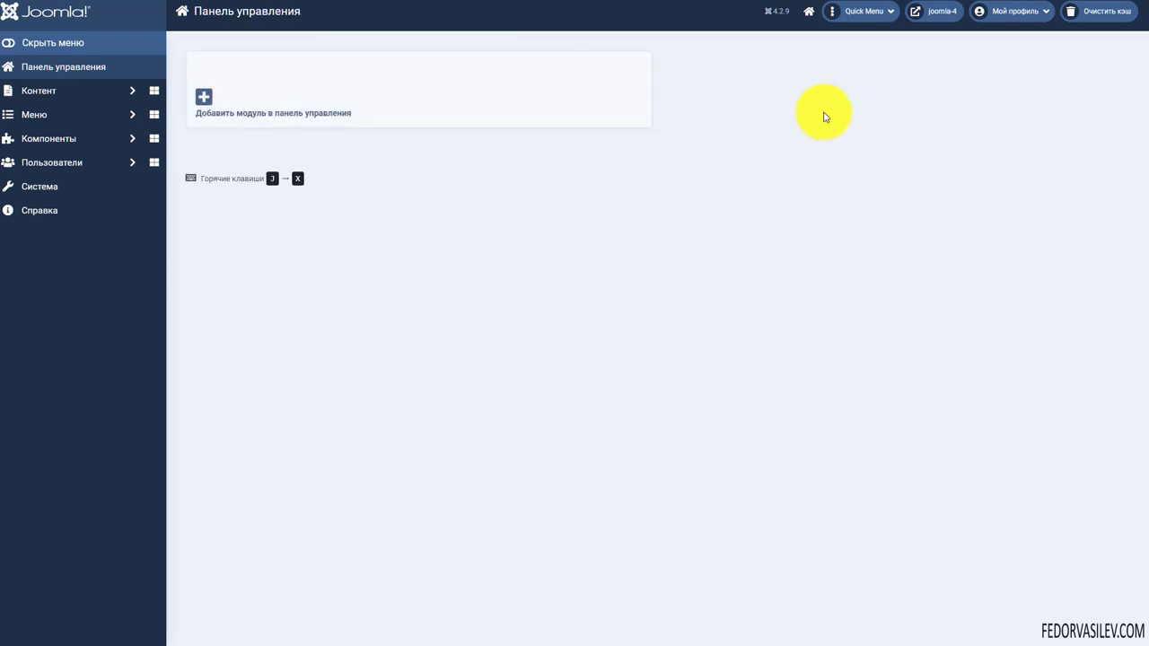
click(886, 11)
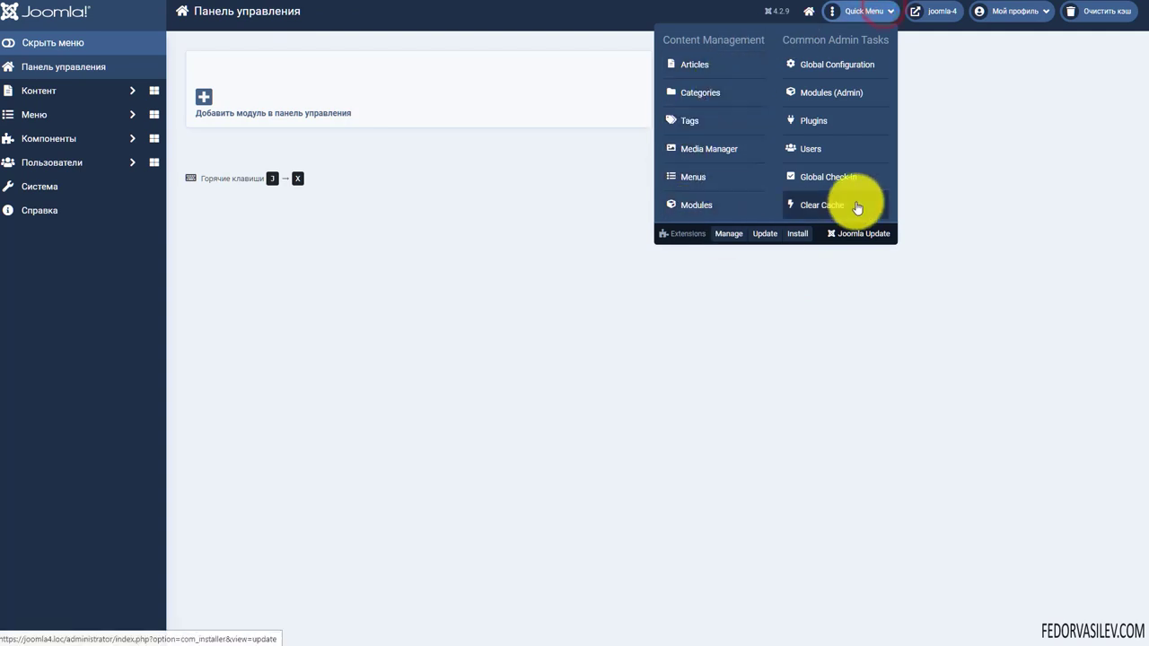
click(418, 319)
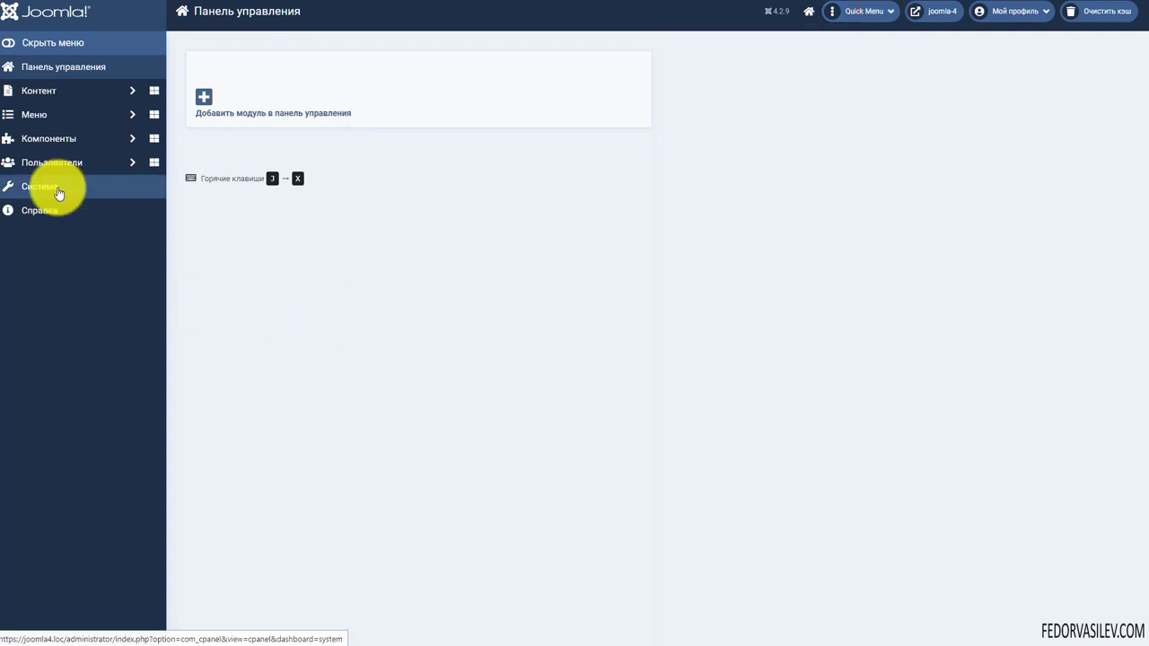
Open the extension installation page from the System dashboard, look at the upload option and show the JED catalogue.
click(58, 192)
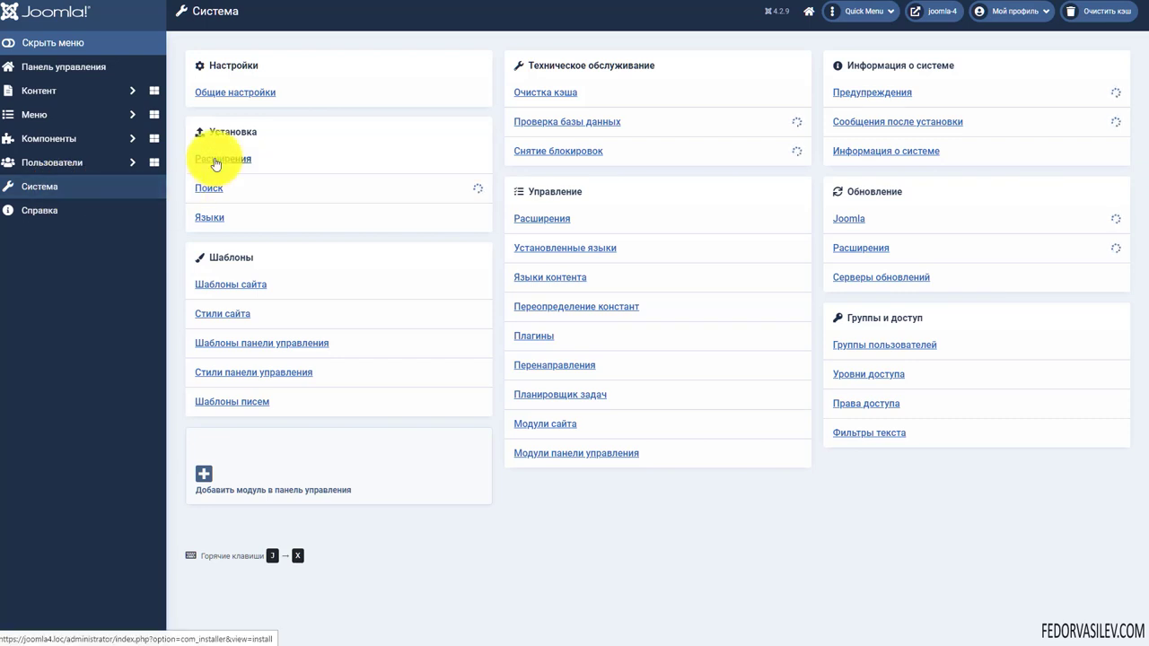
click(216, 159)
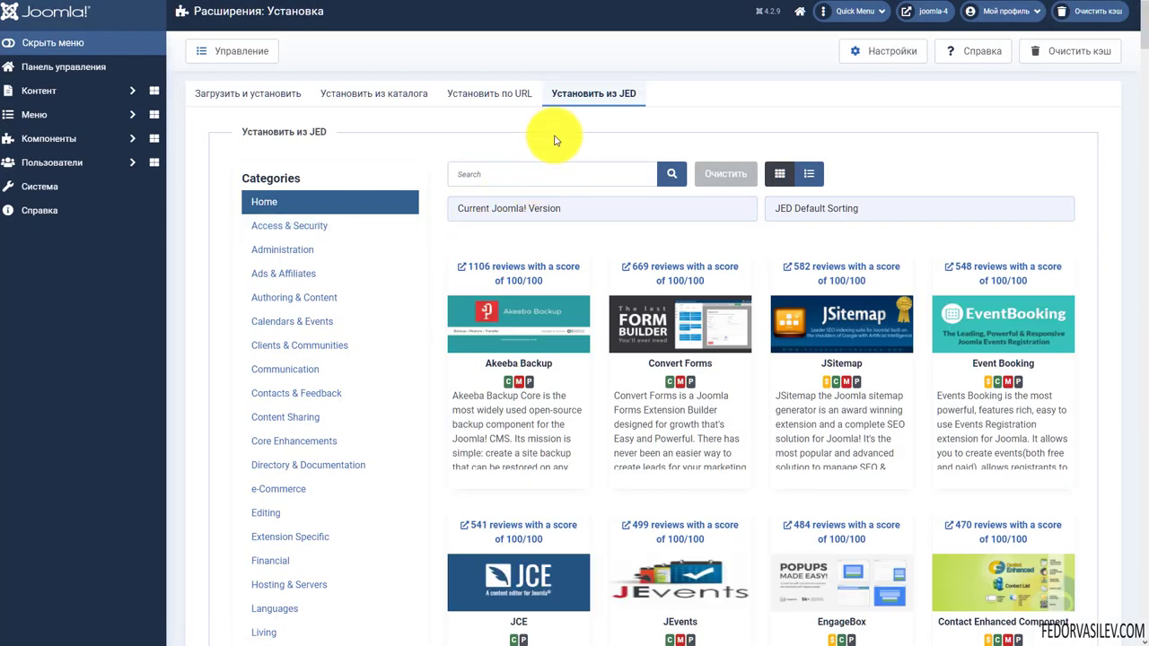
click(256, 94)
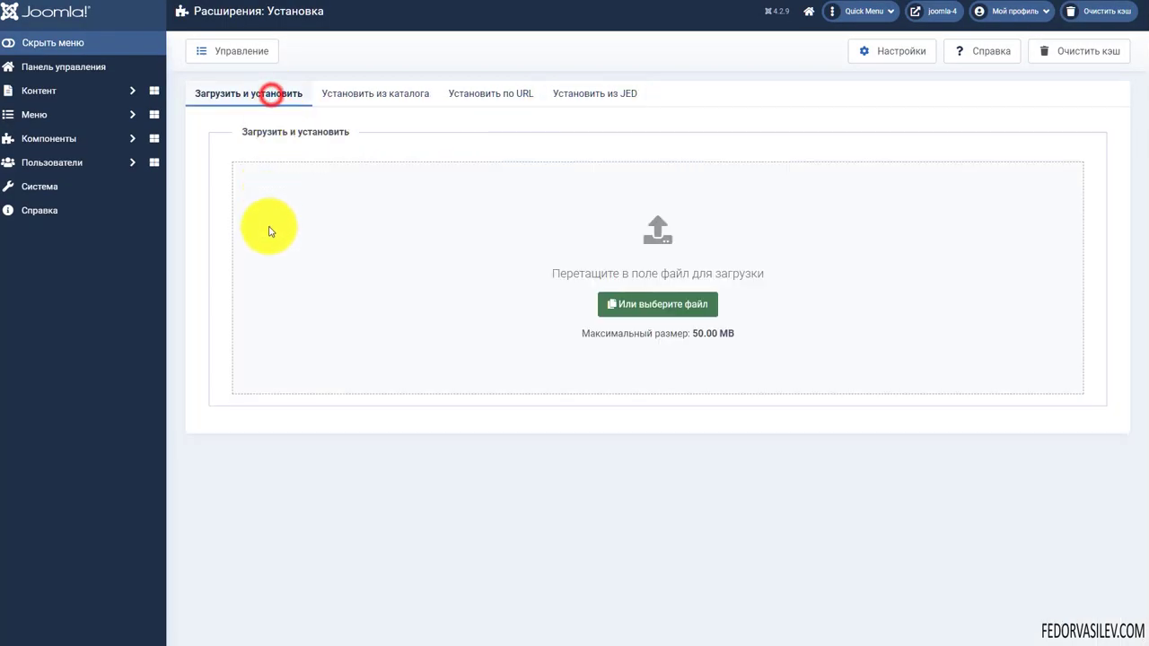
click(580, 94)
Search the JED catalogue for the Quick Menu extension.
right_click(475, 173)
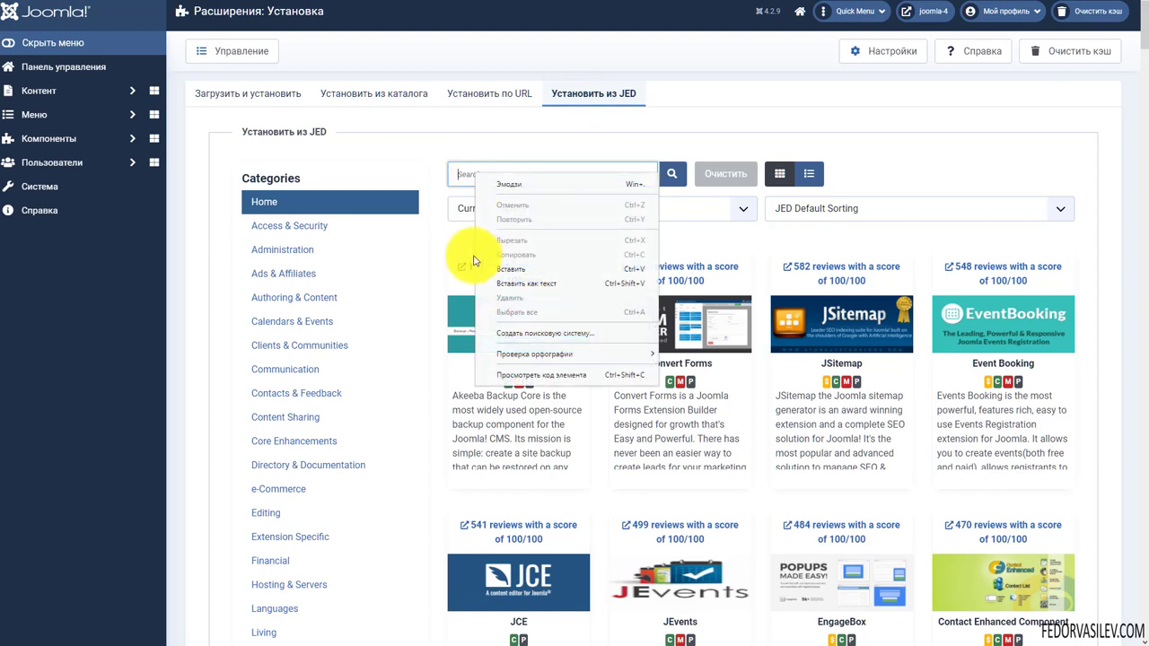
click(484, 262)
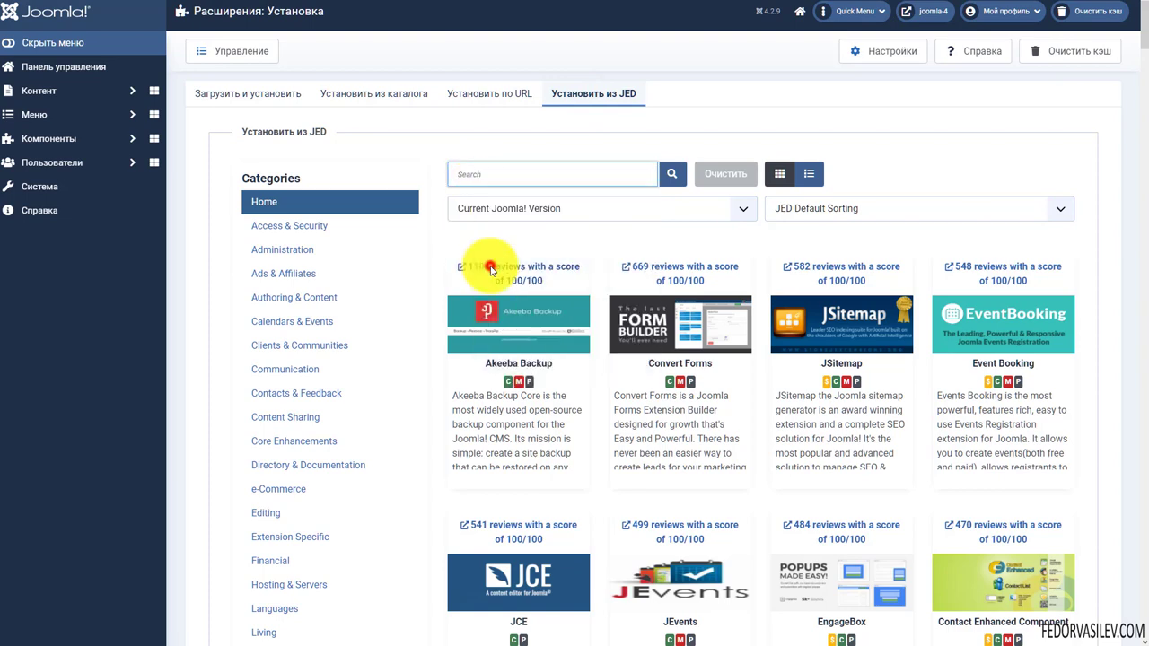
click(675, 177)
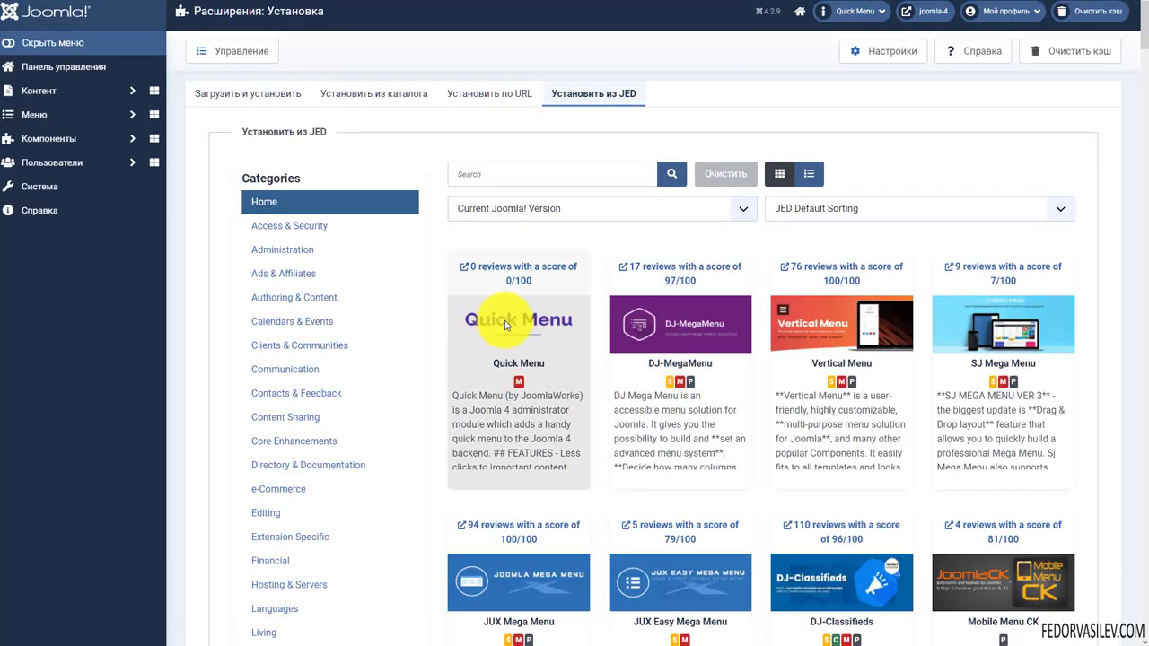
Install the Quick Menu module by JoomlaWorks from its catalogue listing and confirm the installation.
click(533, 367)
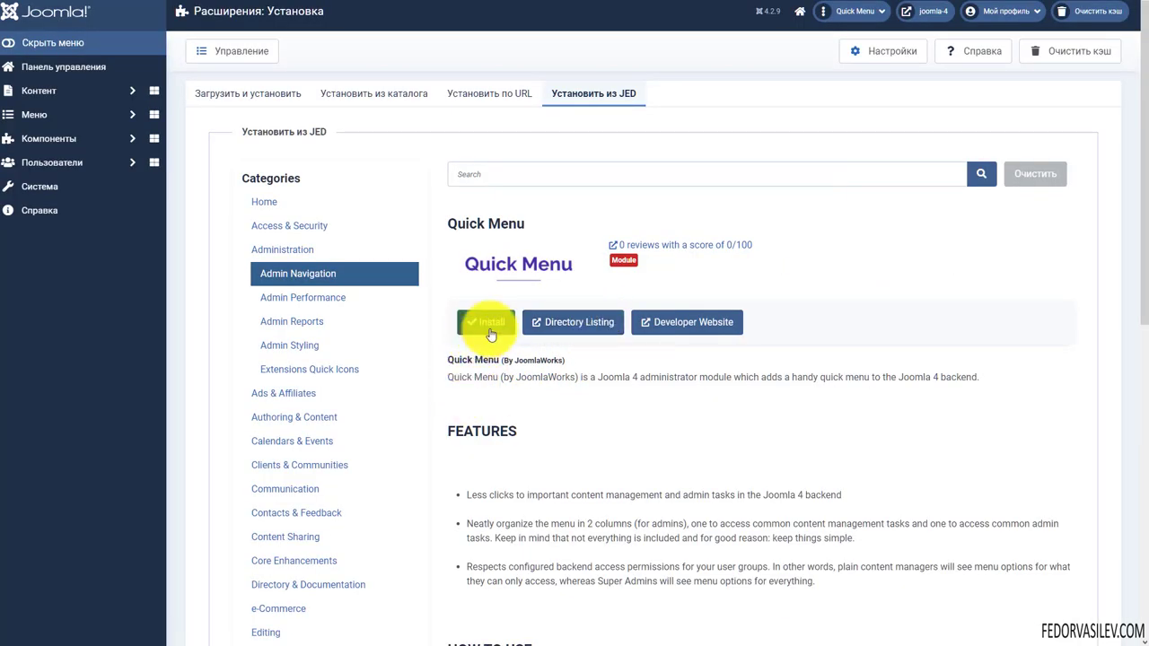
click(491, 331)
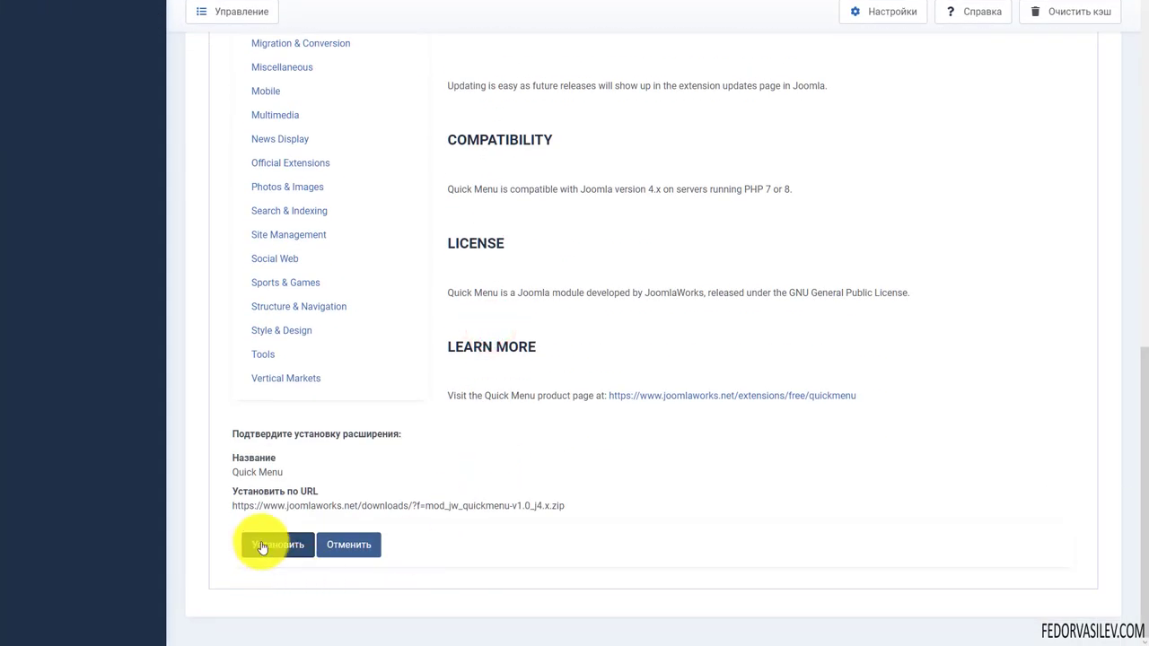
click(260, 543)
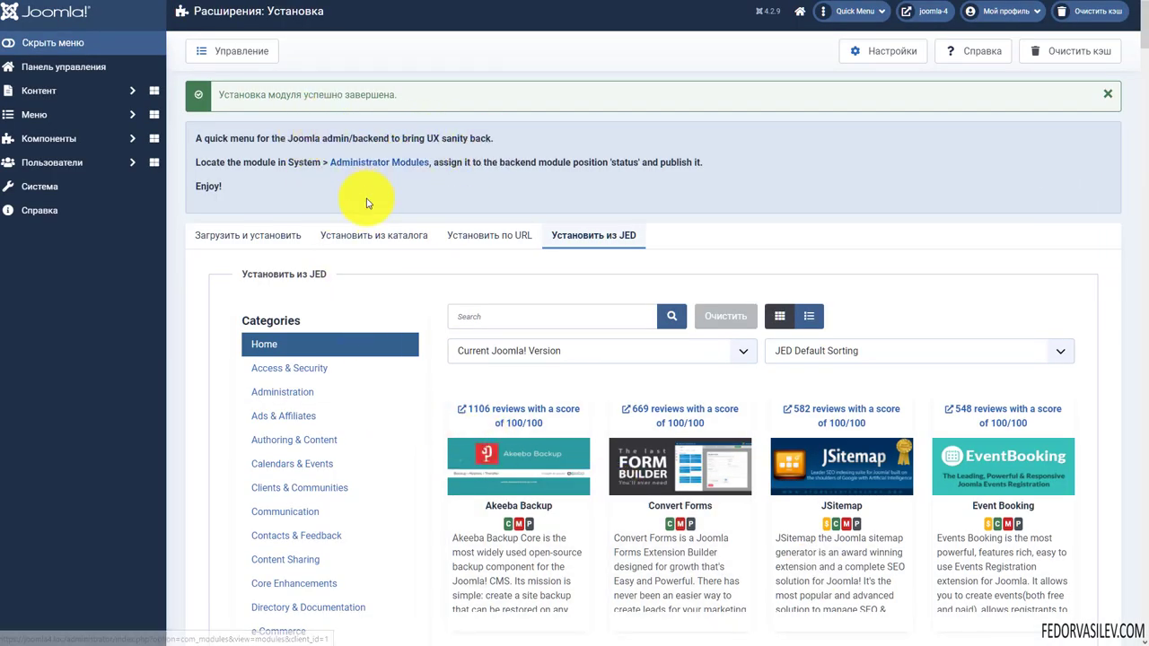
Open the list of administrator modules and sort it by ID in descending order.
click(368, 163)
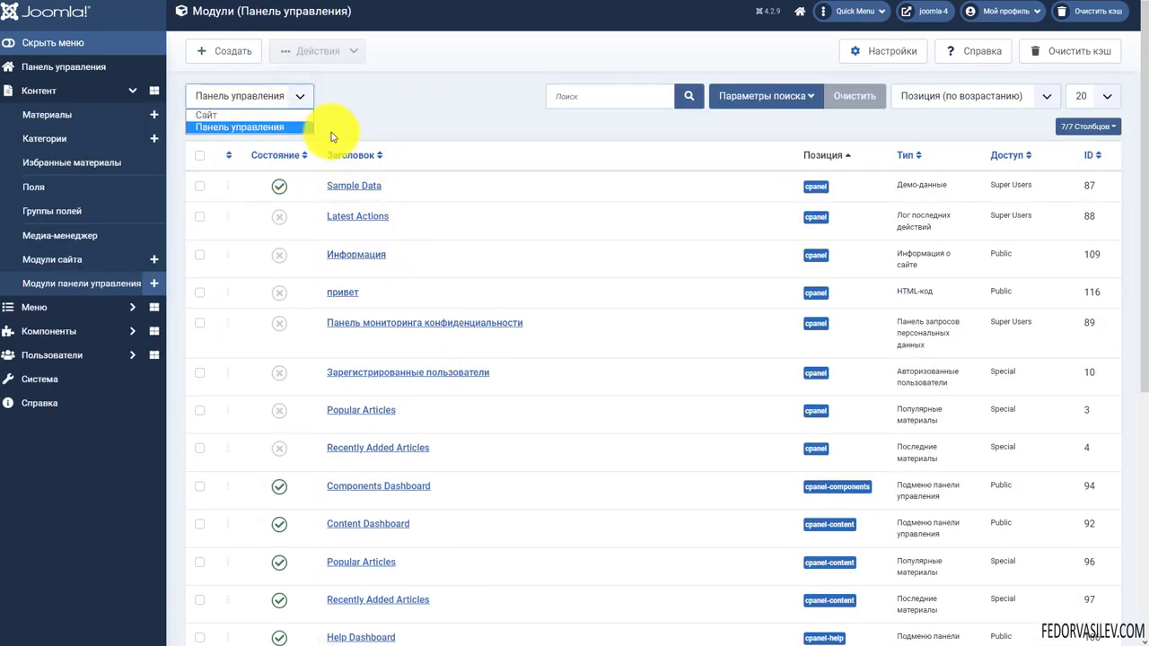
click(432, 98)
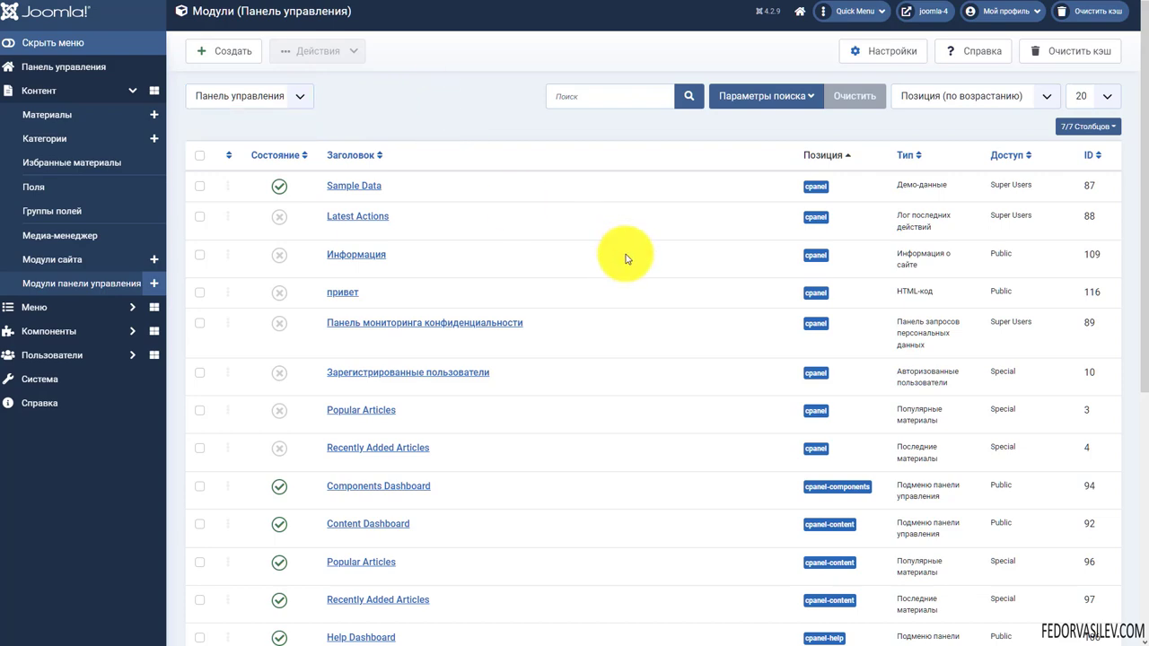
click(1089, 156)
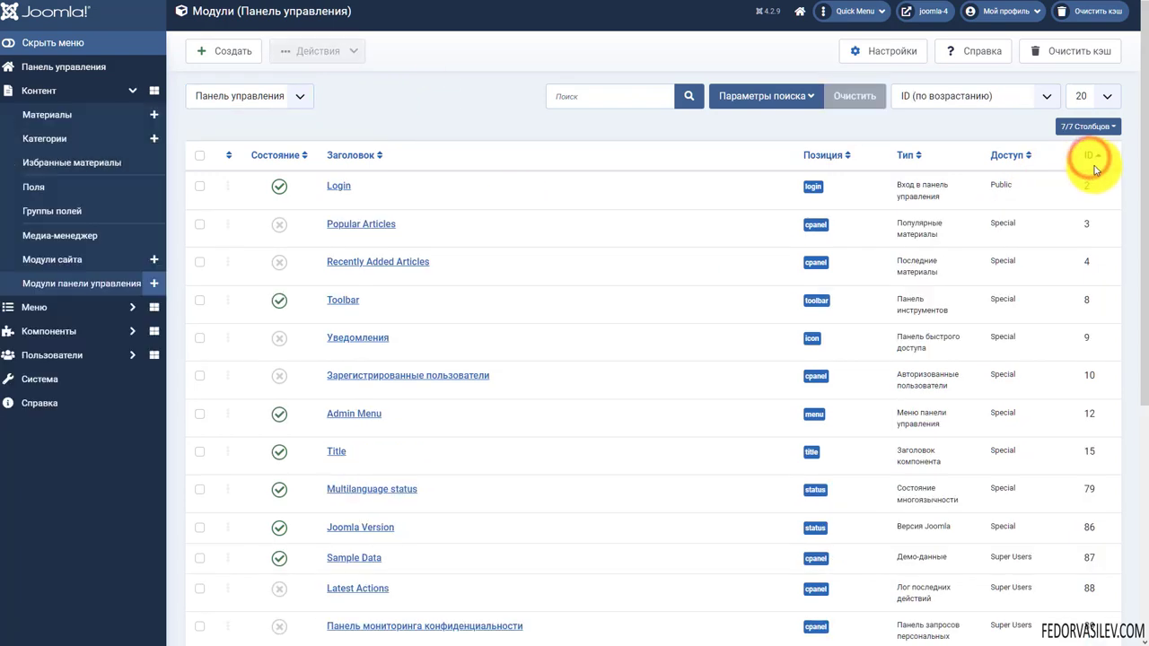
click(1091, 156)
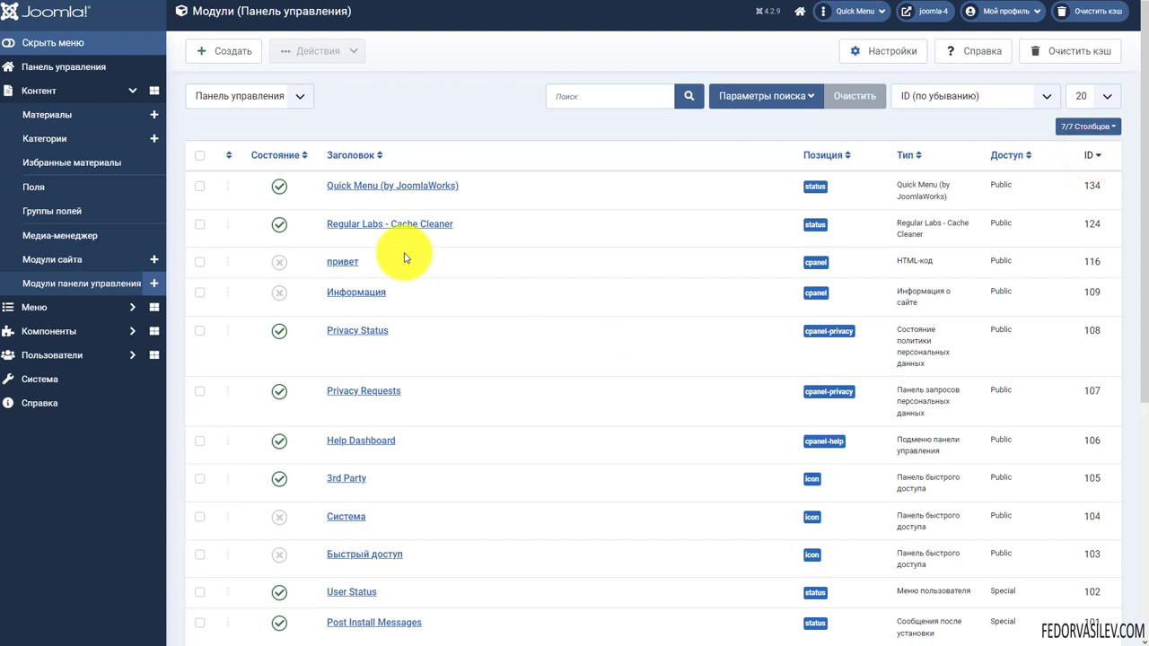
Open the Quick Menu (by JoomlaWorks) module for editing and change its title to "меню".
click(341, 185)
drag(189, 107, 21, 110)
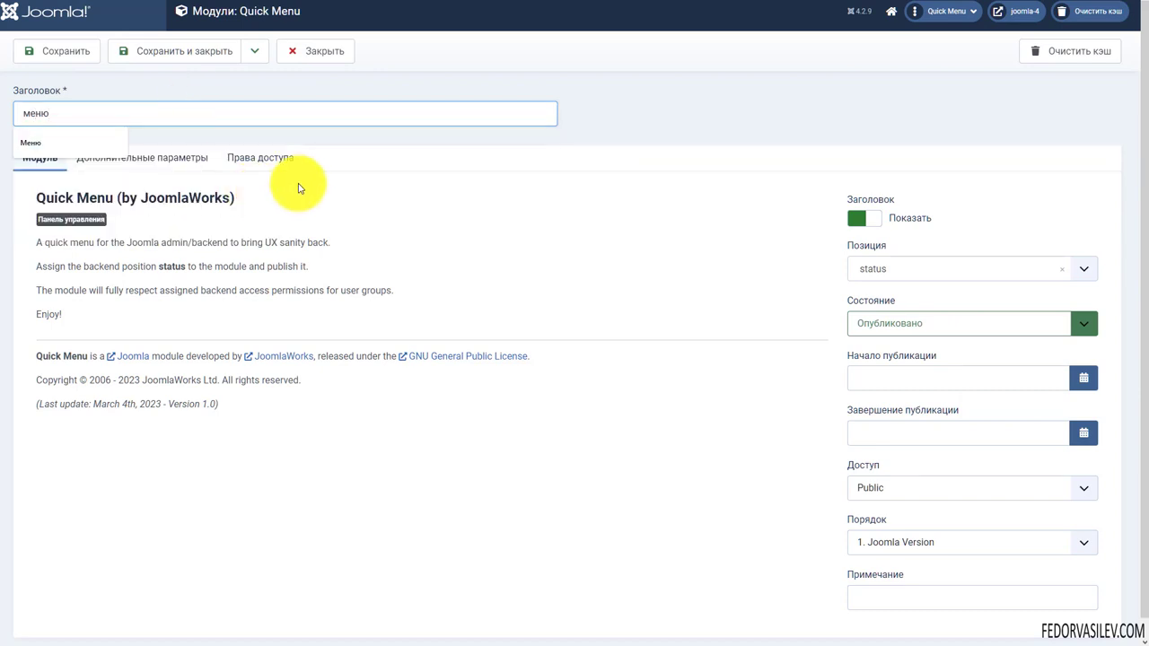
click(371, 89)
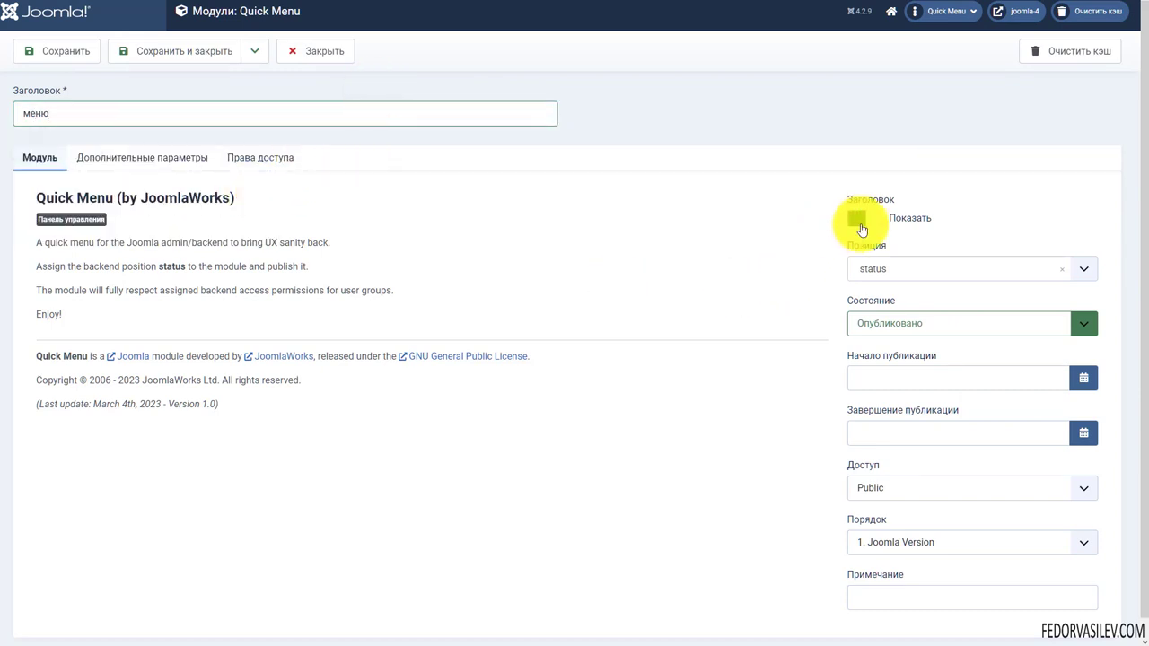
Check the module's publishing state options and assign the module to the Status [status] position.
click(892, 328)
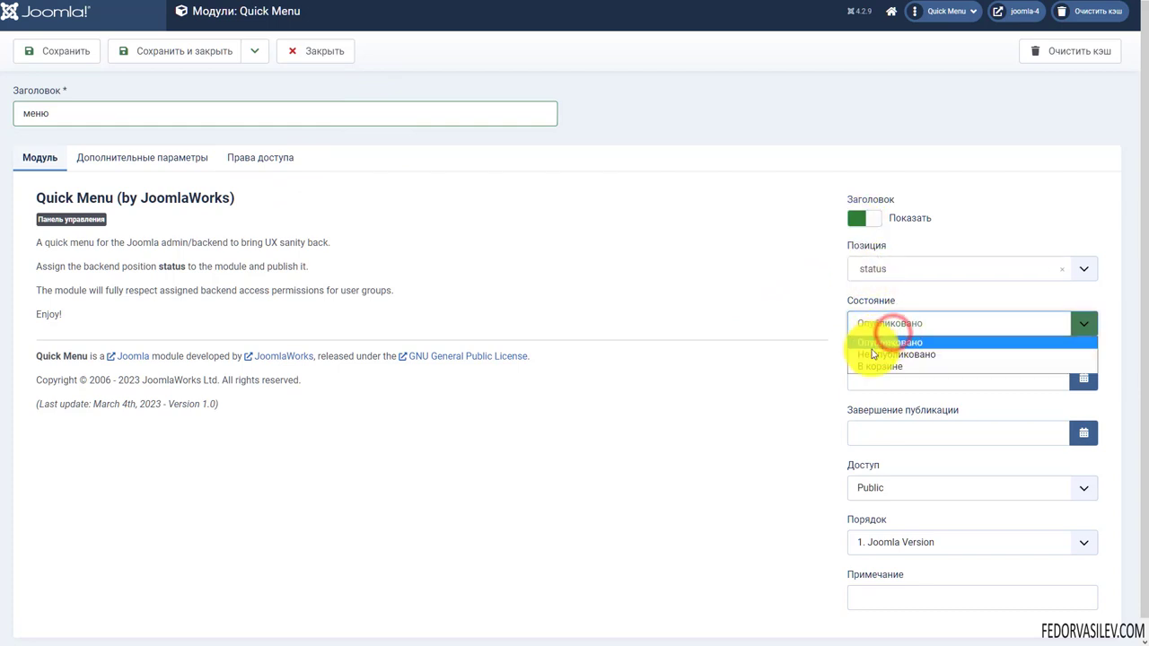
click(797, 321)
click(872, 268)
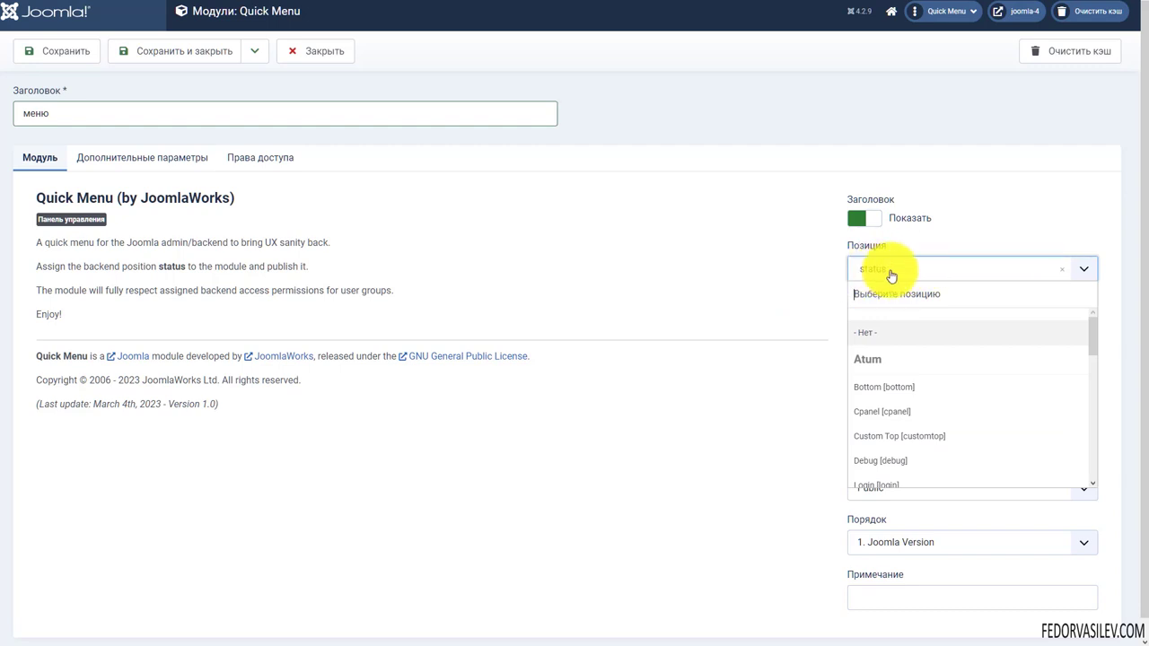
click(923, 125)
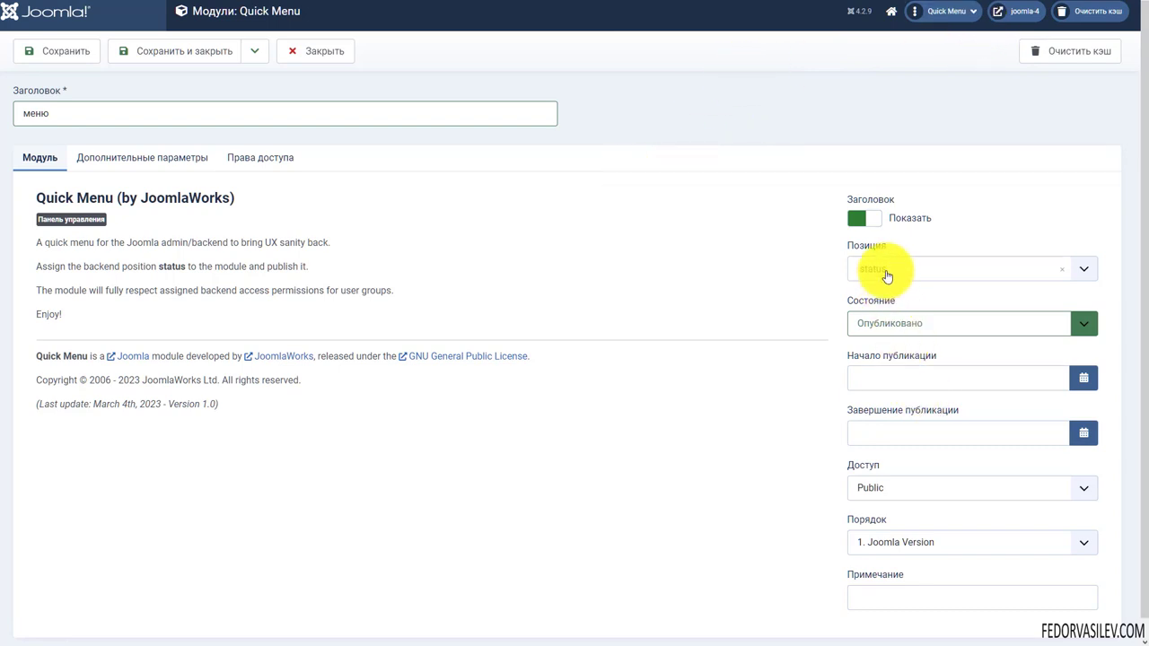
click(886, 274)
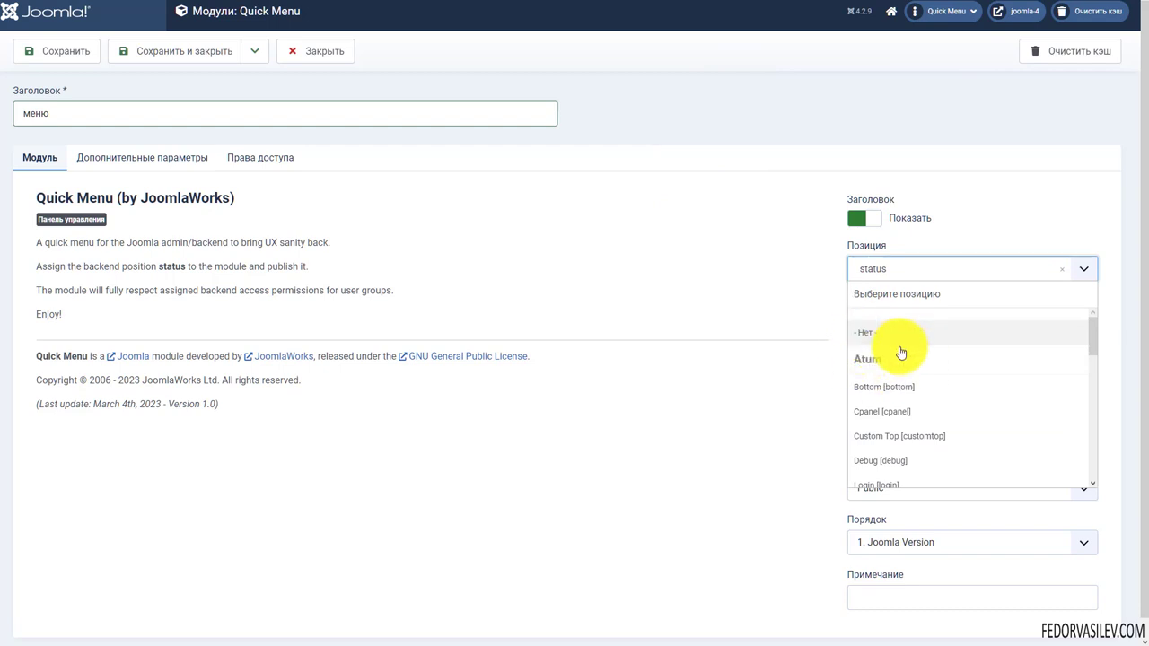
scroll(908, 366, down, 2)
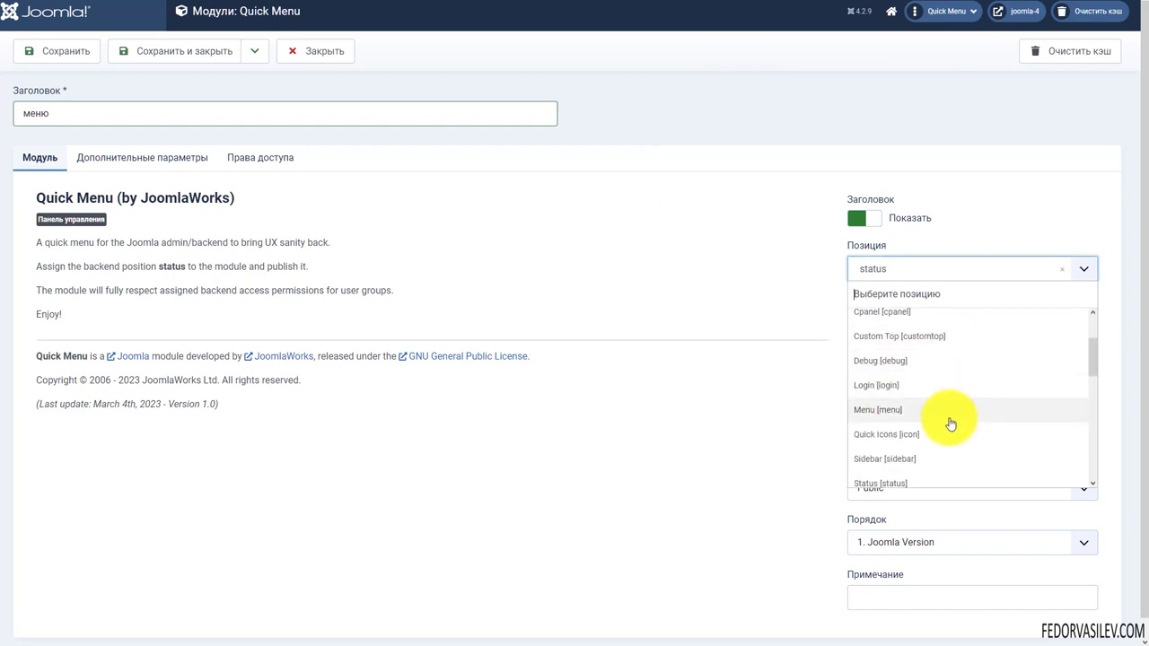
scroll(957, 377, down, 2)
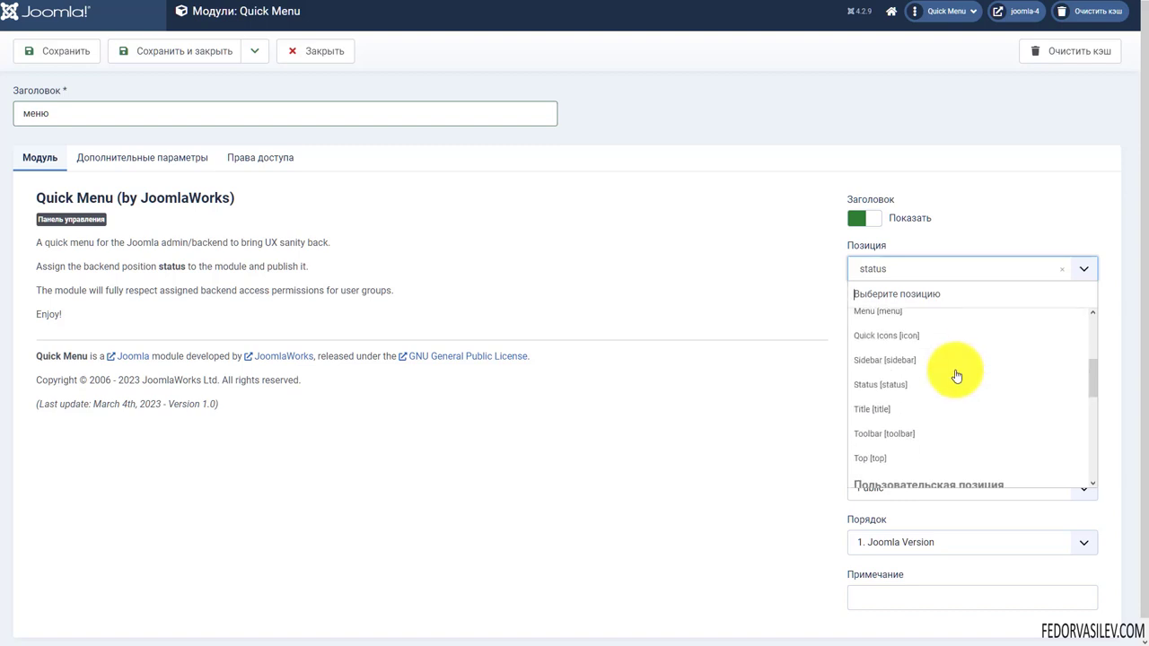
click(889, 386)
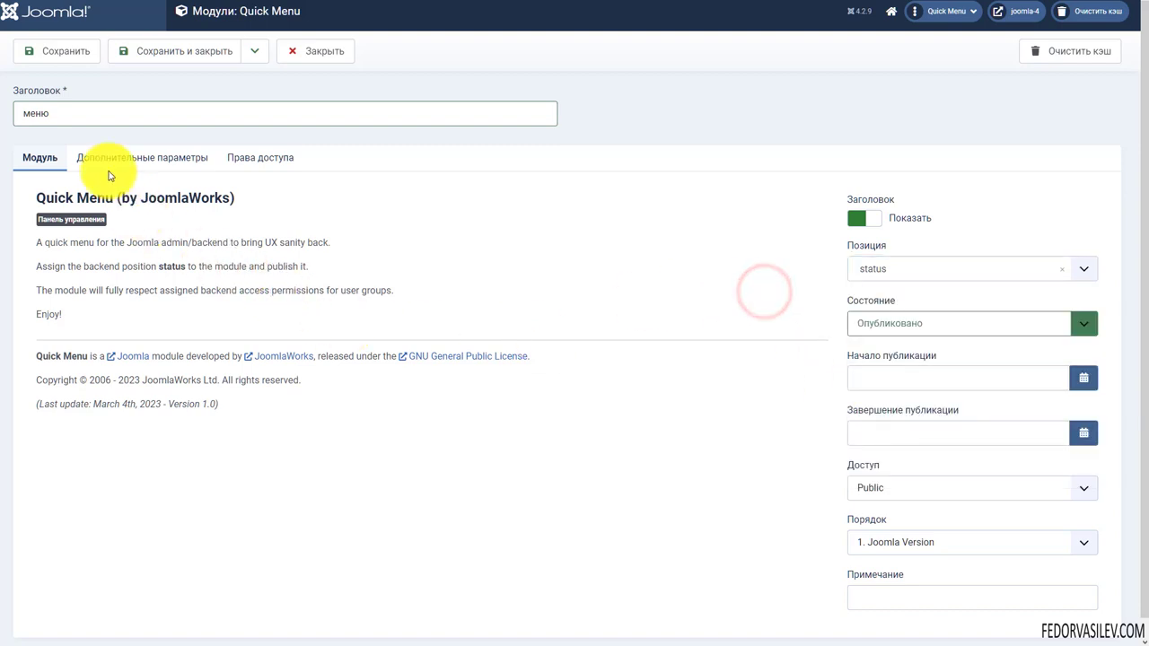
Review the module's advanced parameters and permissions, and save and close the module.
click(114, 157)
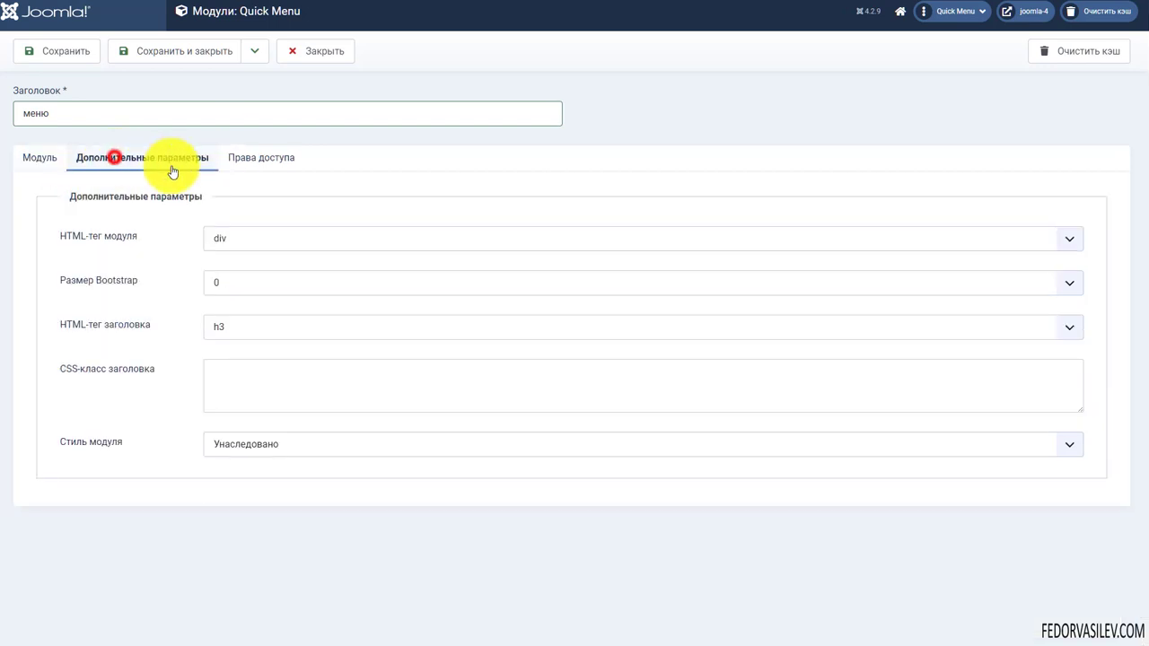
click(266, 161)
click(37, 158)
click(156, 51)
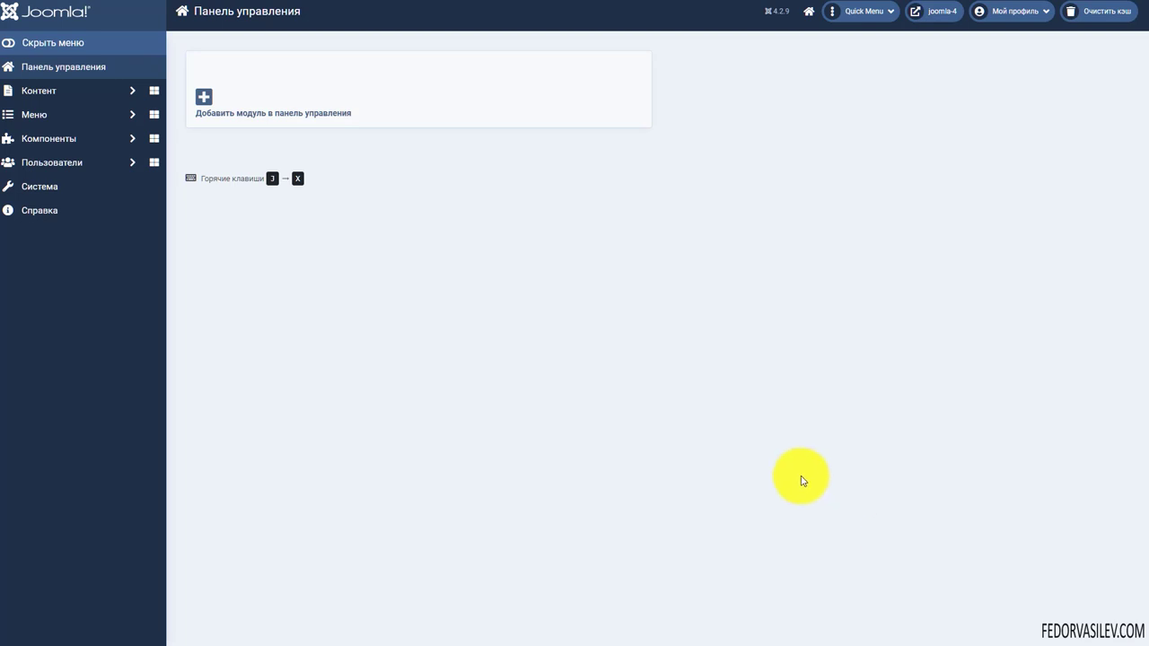
Try the Quick Menu shortcuts by opening Articles and Categories.
click(889, 18)
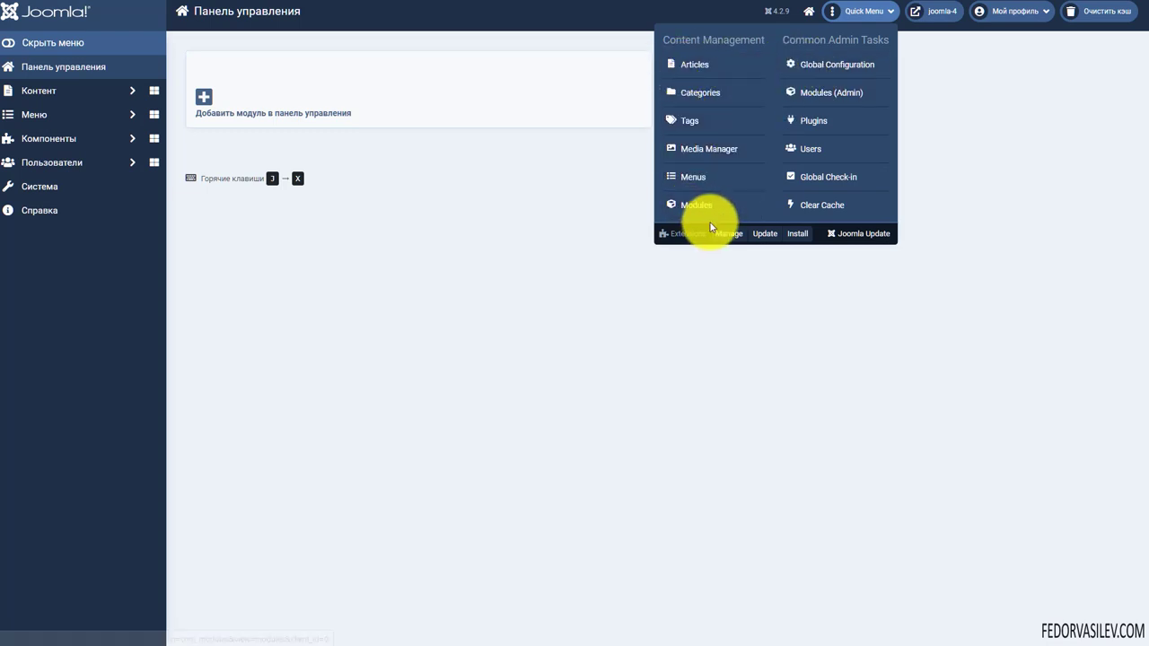
click(696, 71)
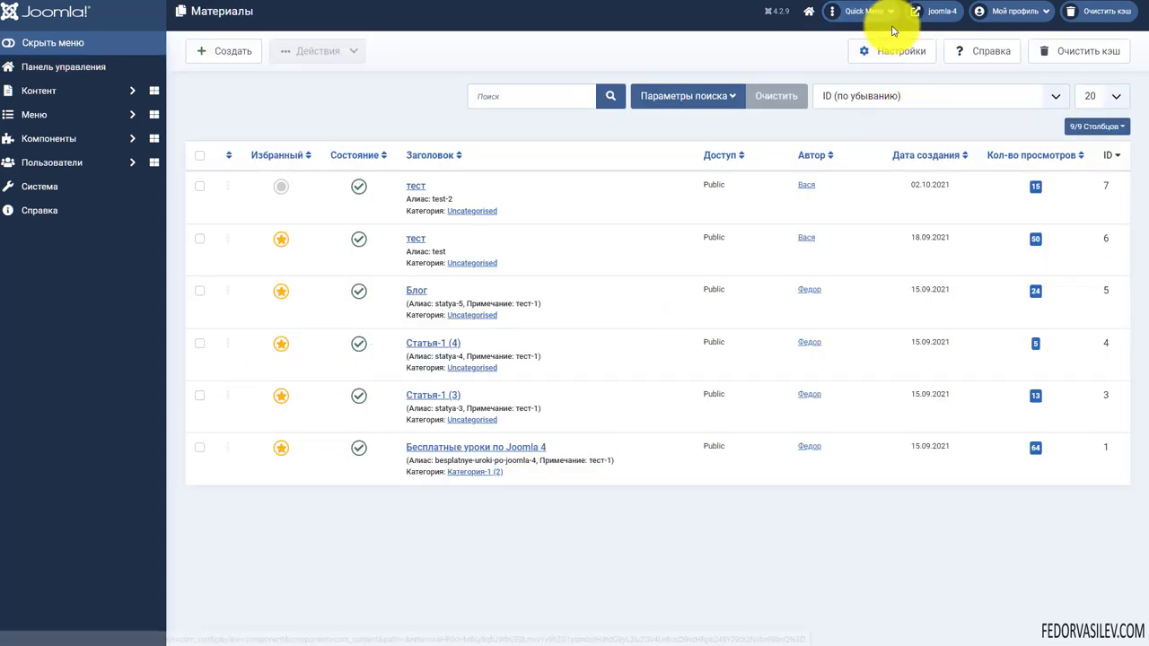
click(885, 13)
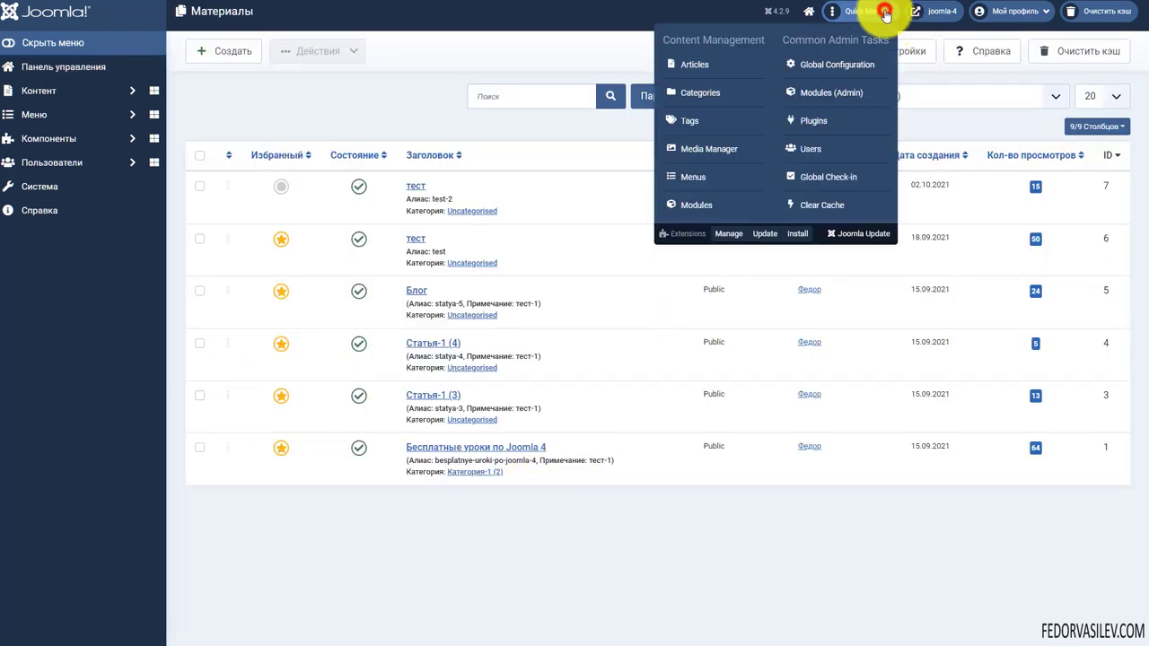
click(687, 95)
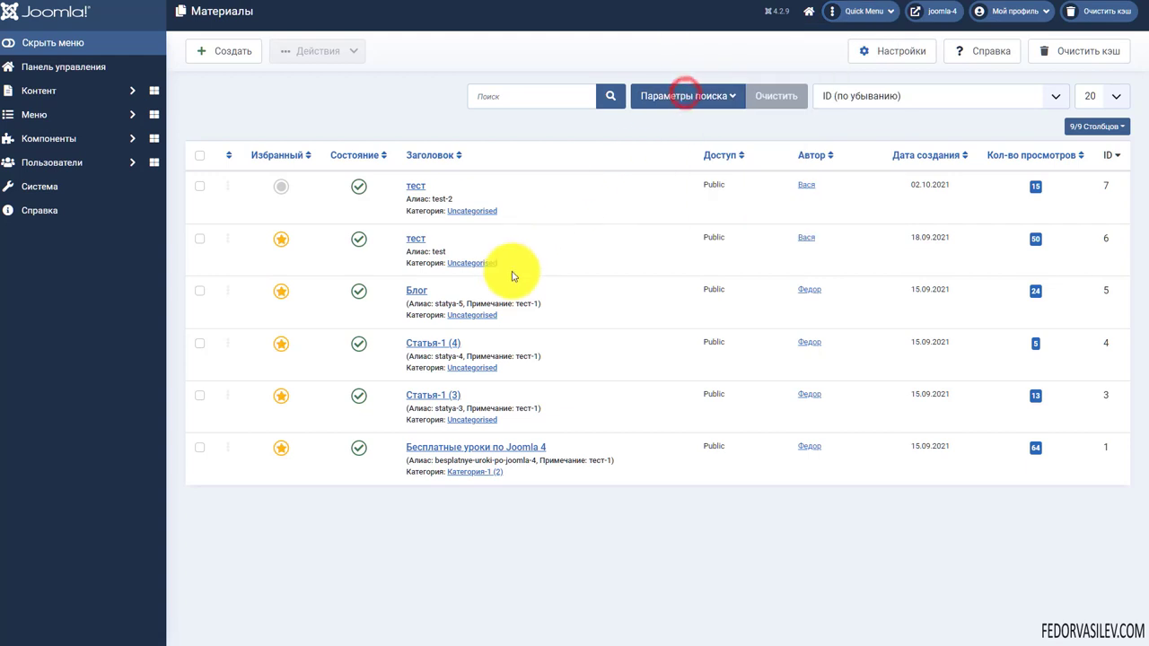
Try the Quick Menu shortcuts by opening Tags and the Extensions Manage page.
click(885, 12)
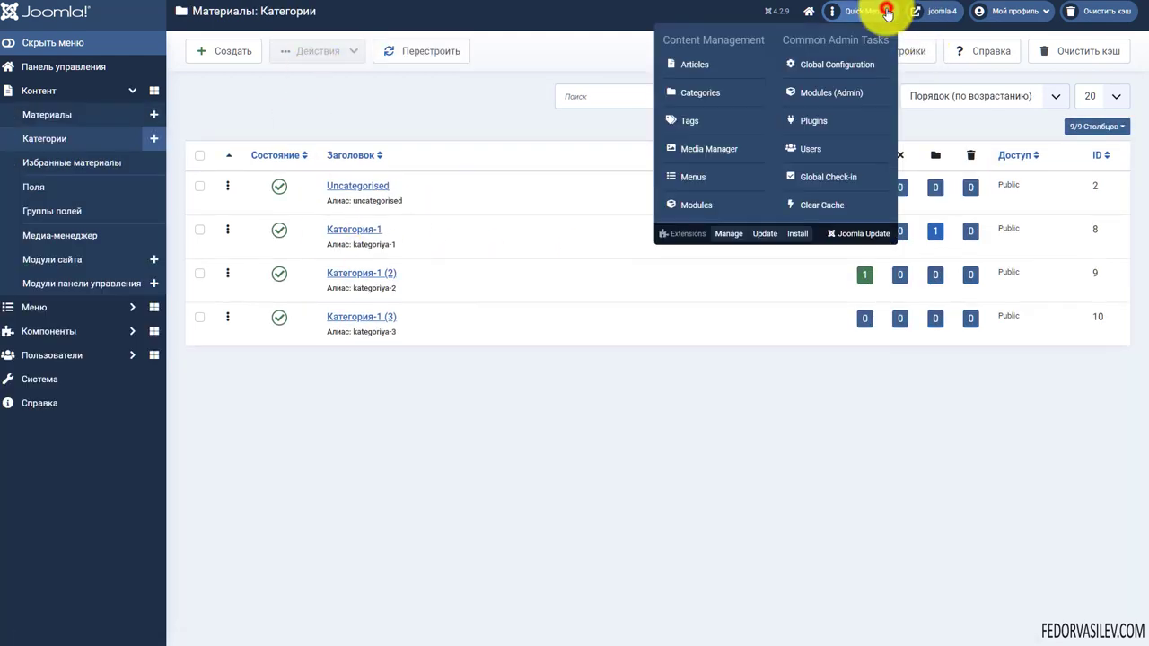
click(687, 113)
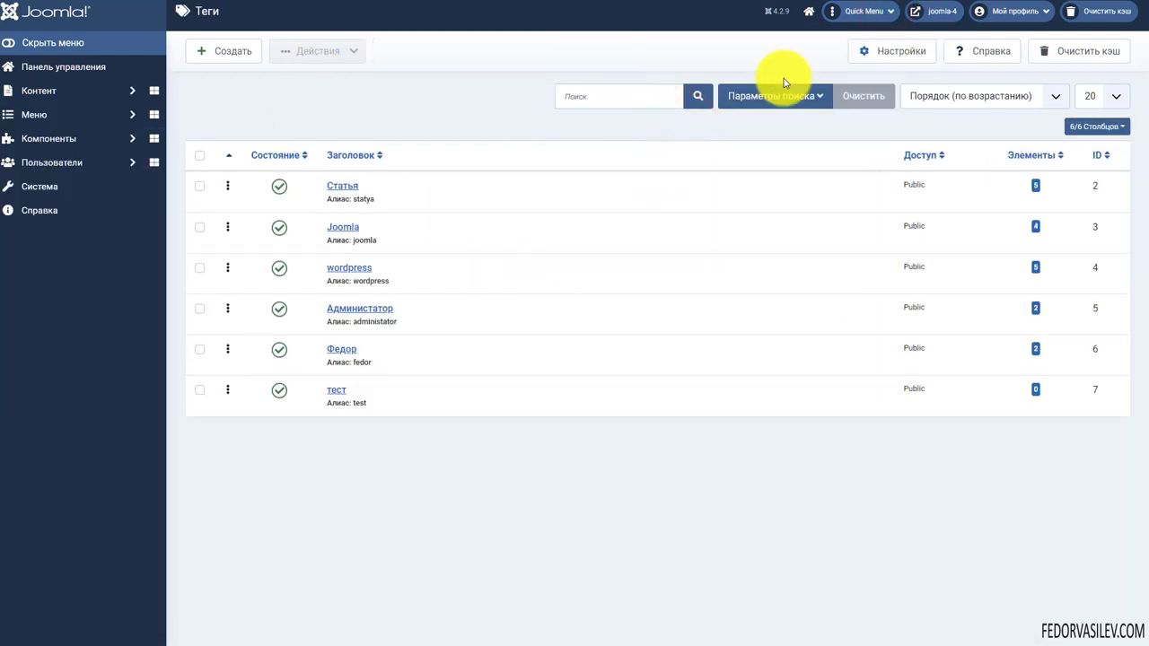
click(866, 12)
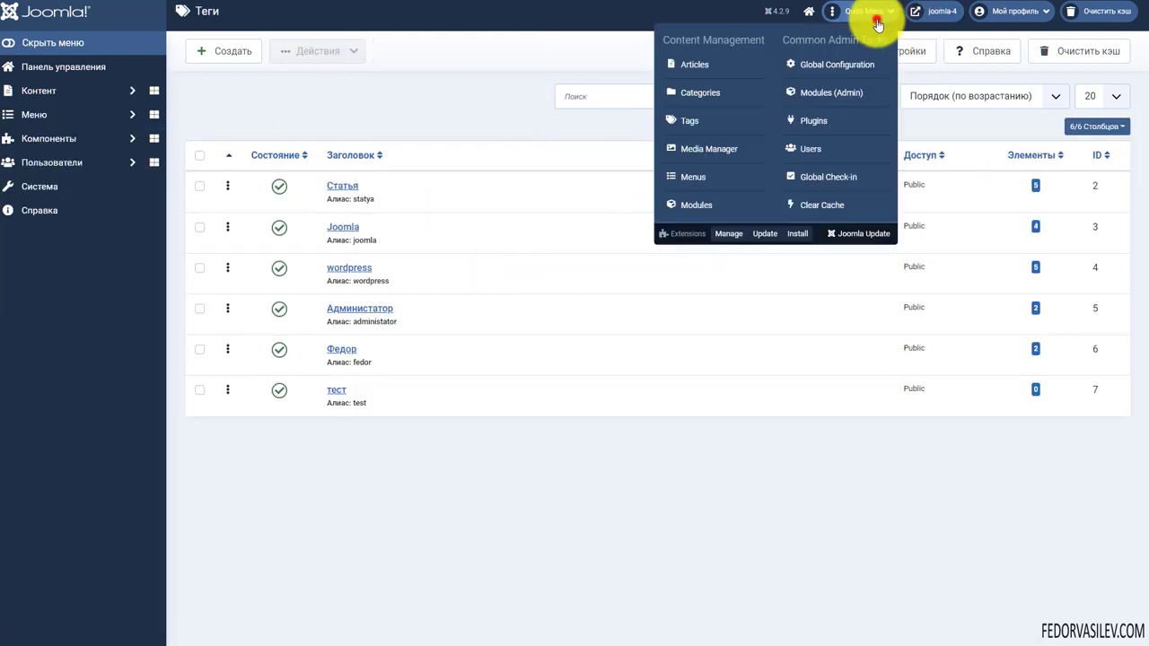
click(731, 237)
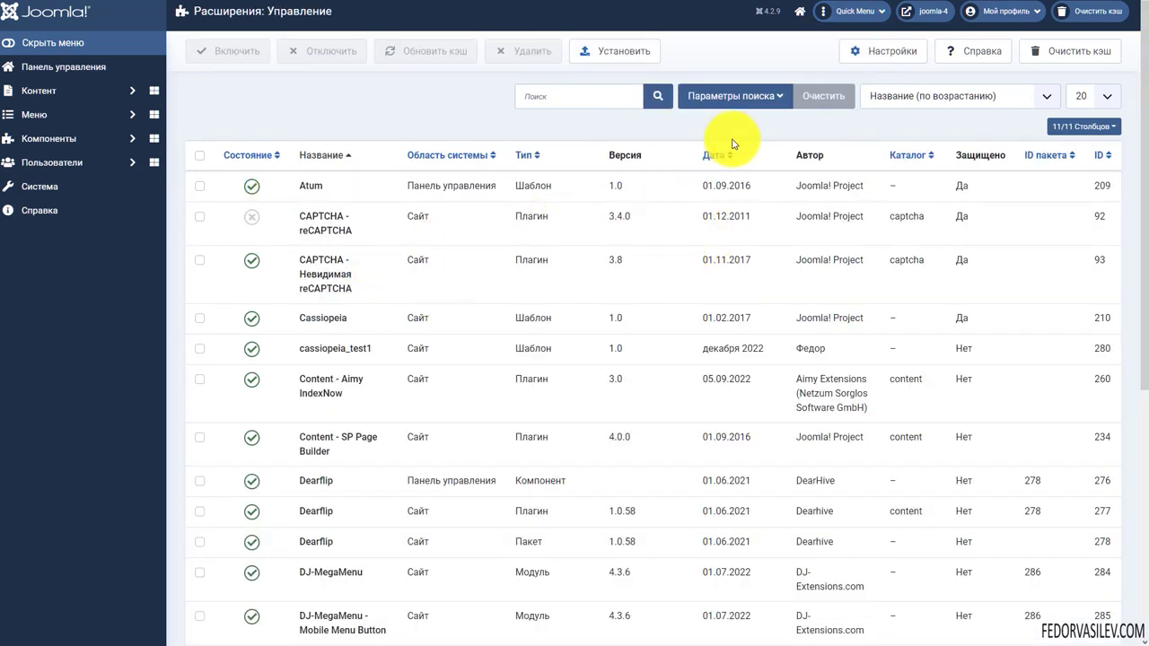
Use the Quick Menu's Extensions shortcuts to open the Update and Install pages.
click(877, 12)
click(753, 233)
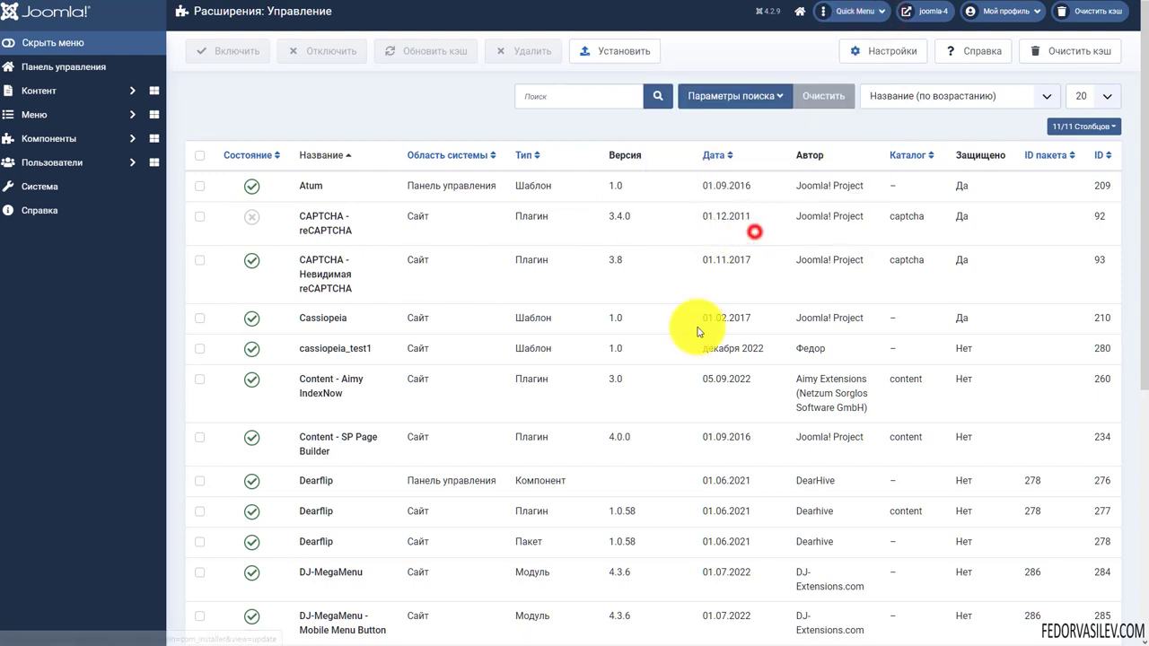
click(878, 12)
click(797, 235)
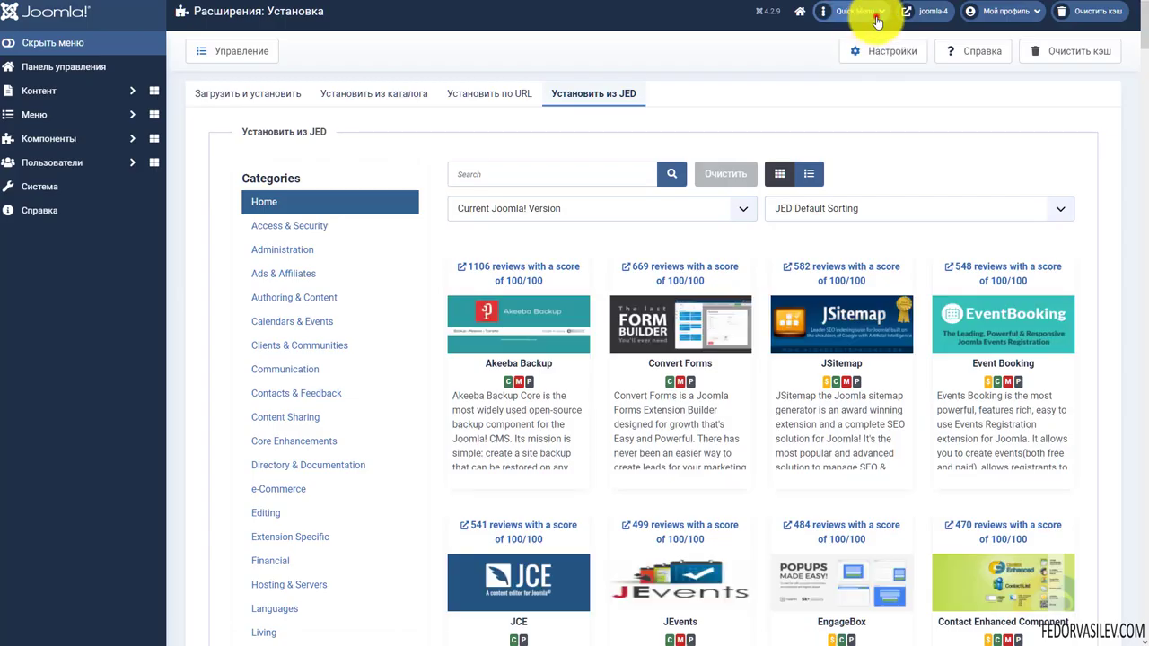
Open the Plugins list and the Joomla Update page through the Quick Menu shortcuts.
click(877, 20)
click(798, 125)
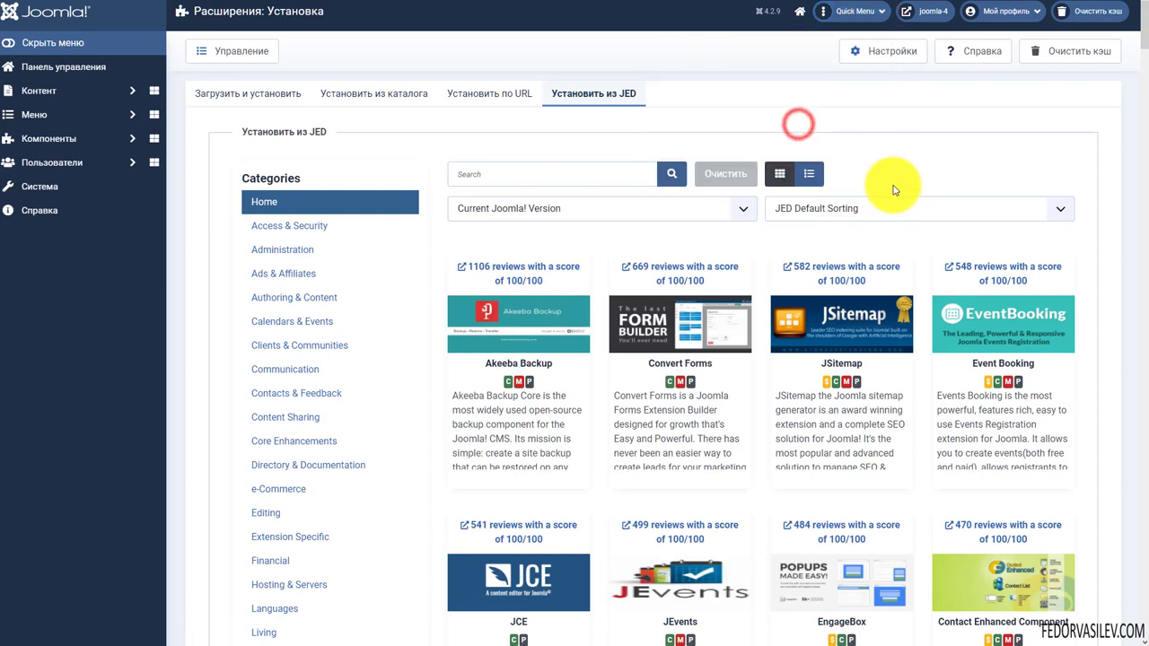
click(868, 14)
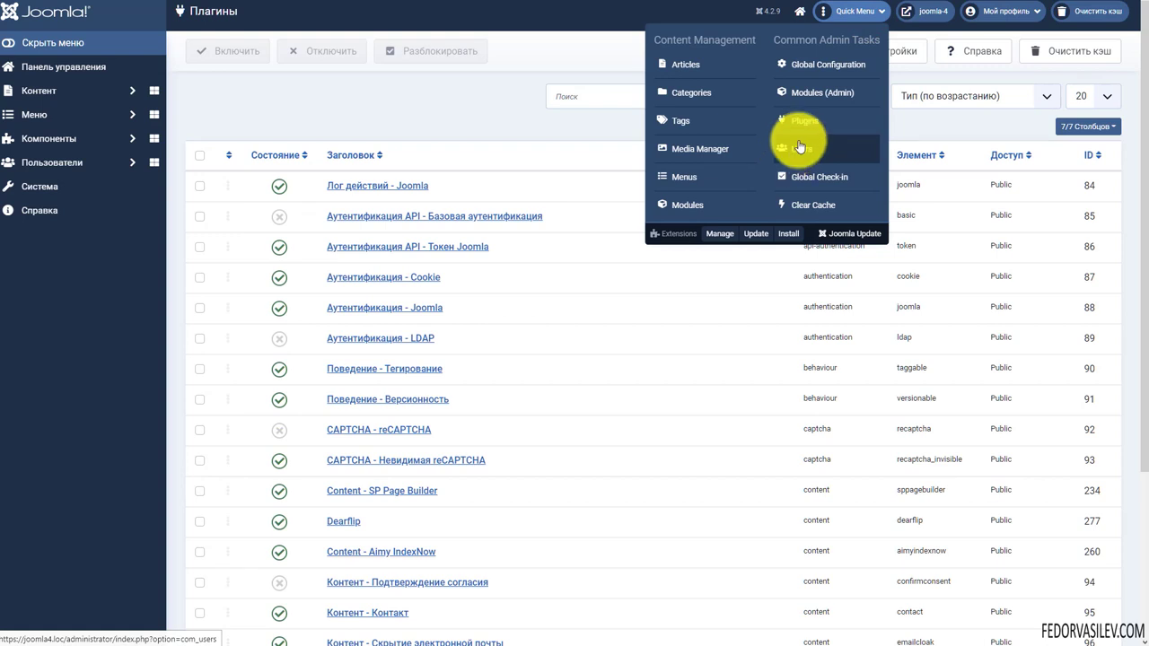
click(845, 234)
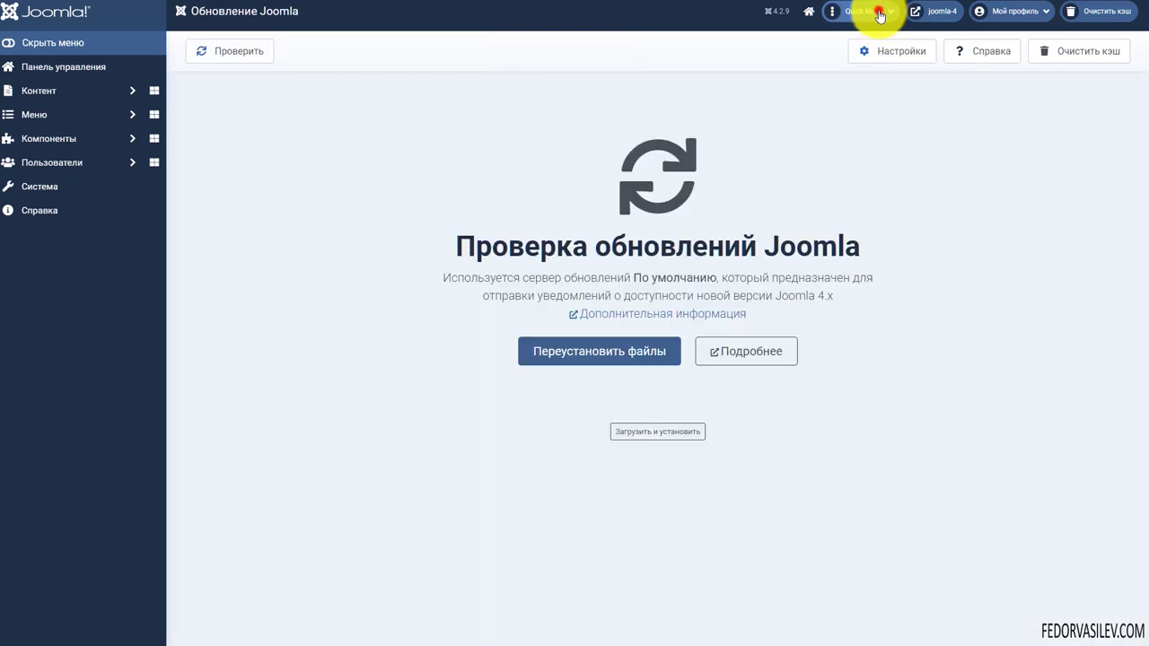
Look over the Quick Menu's shortcuts once more and return to the admin home dashboard (Панель управления).
click(878, 12)
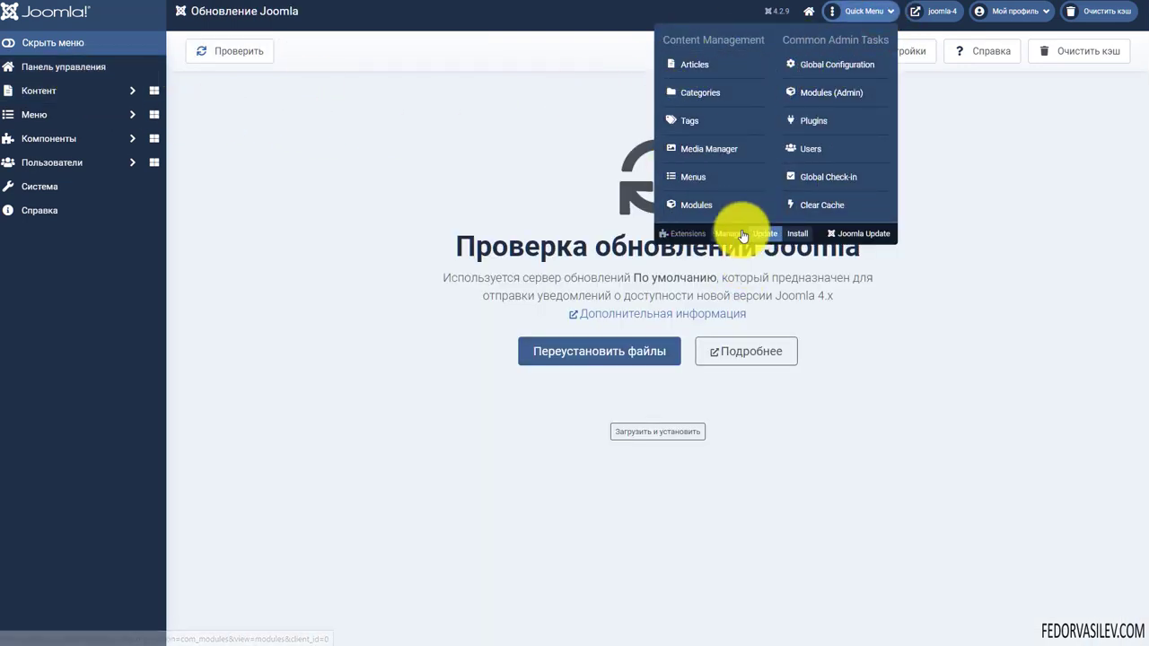
click(72, 62)
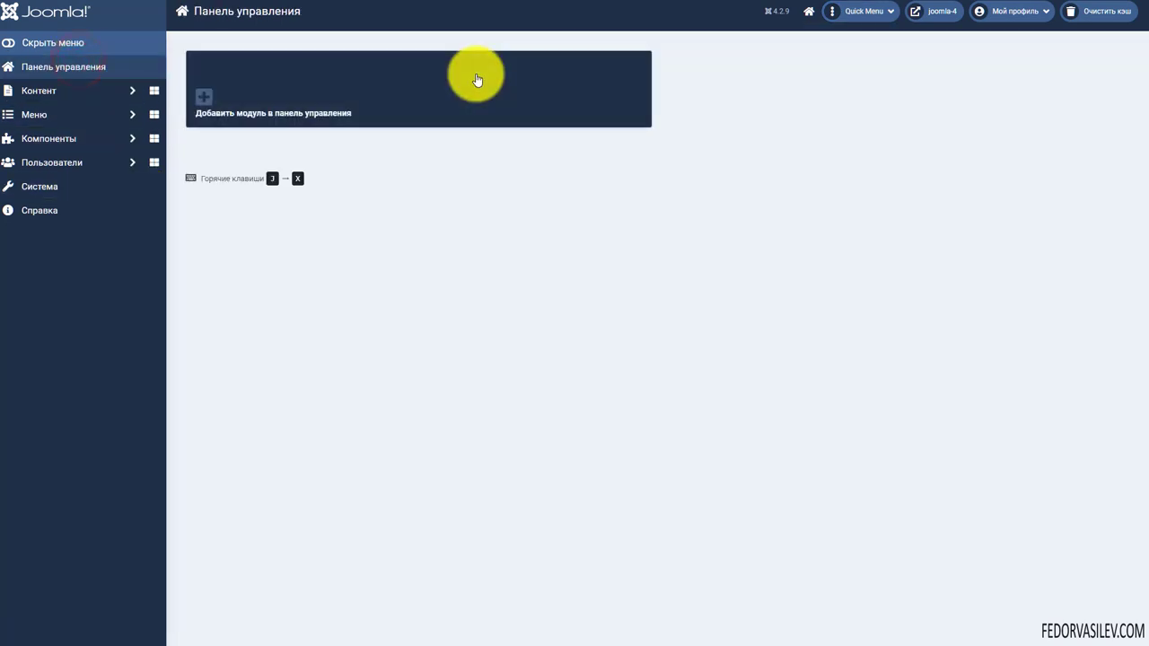